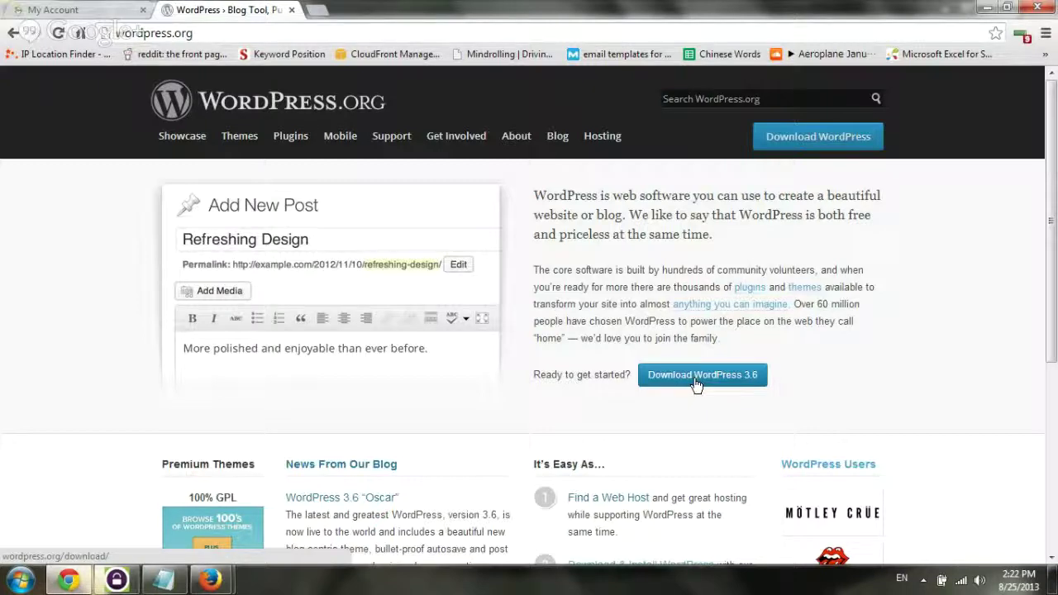
# Download the WordPress 3.6 .zip package (4.3 MB) from WordPress.org's download page
pyautogui.click(697, 382)
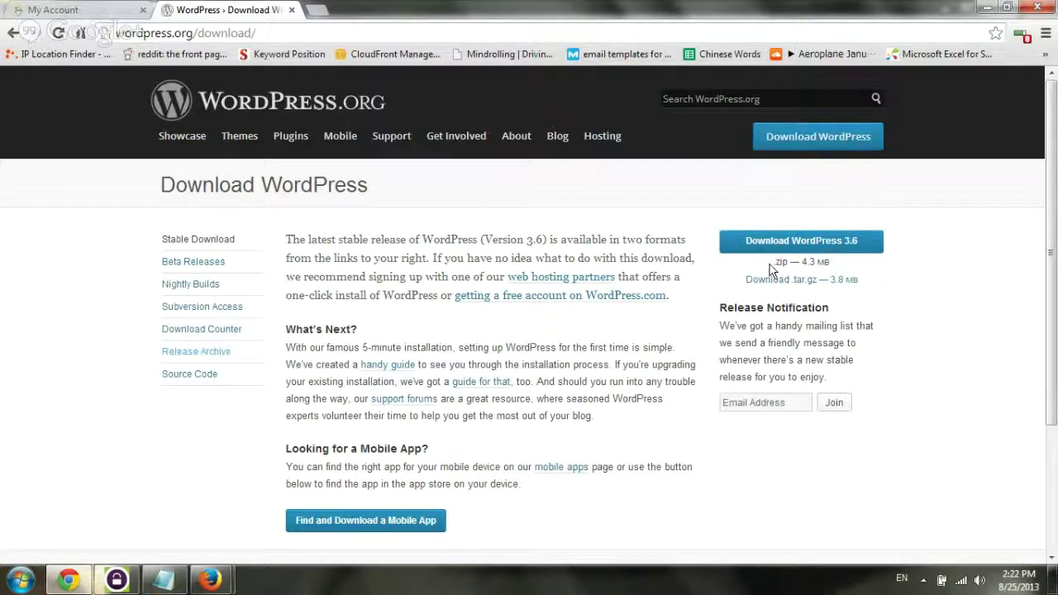
pyautogui.moveTo(770, 268); pyautogui.dragTo(820, 258)
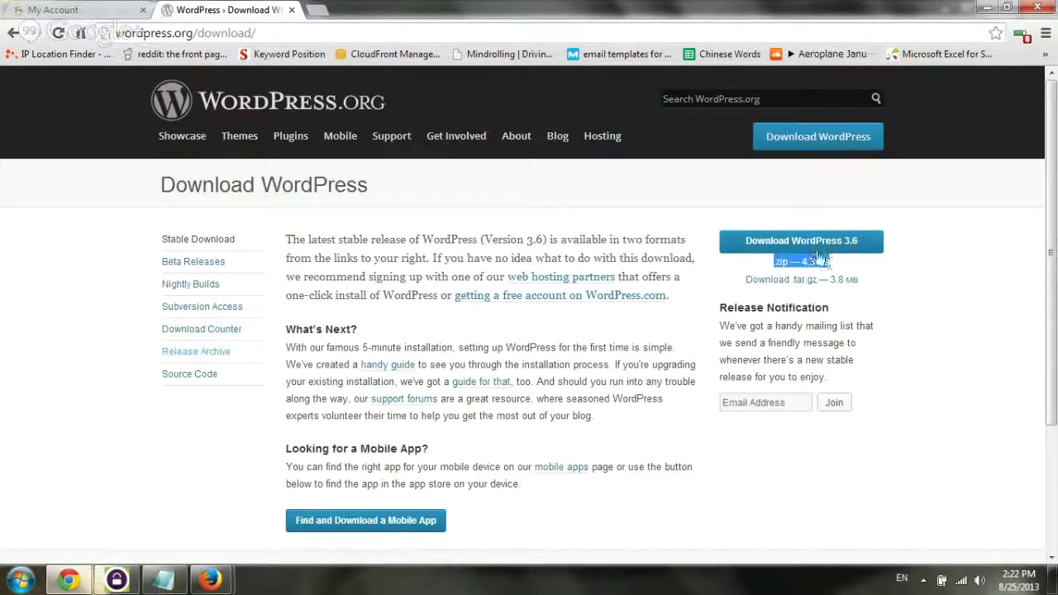
pyautogui.click(815, 242)
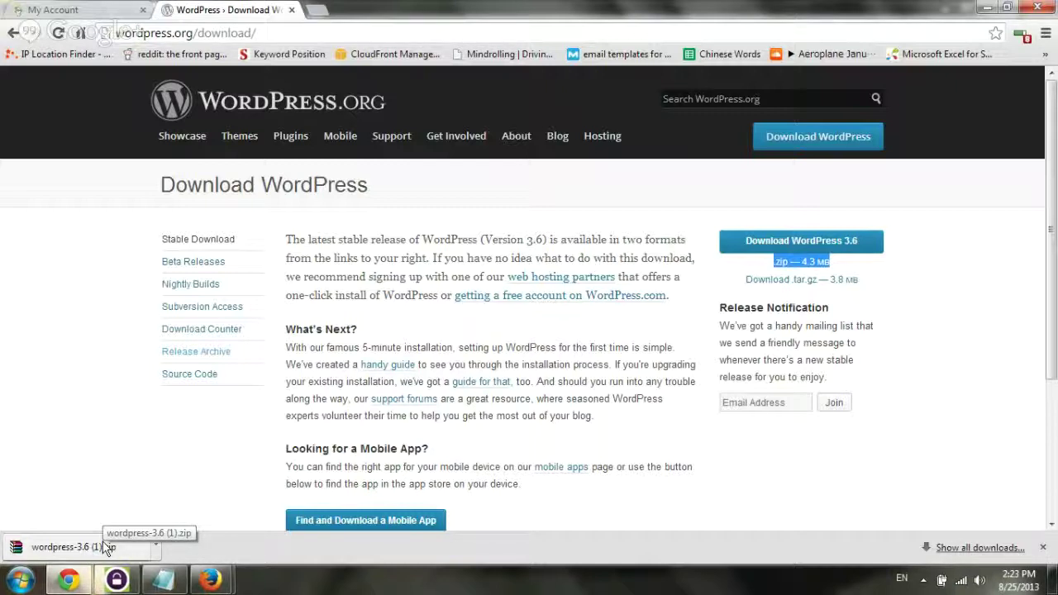
# Launch Web Hosting from the GoDaddy account page and show the 15 Hosted Domains for 94087map.com
pyautogui.click(82, 9)
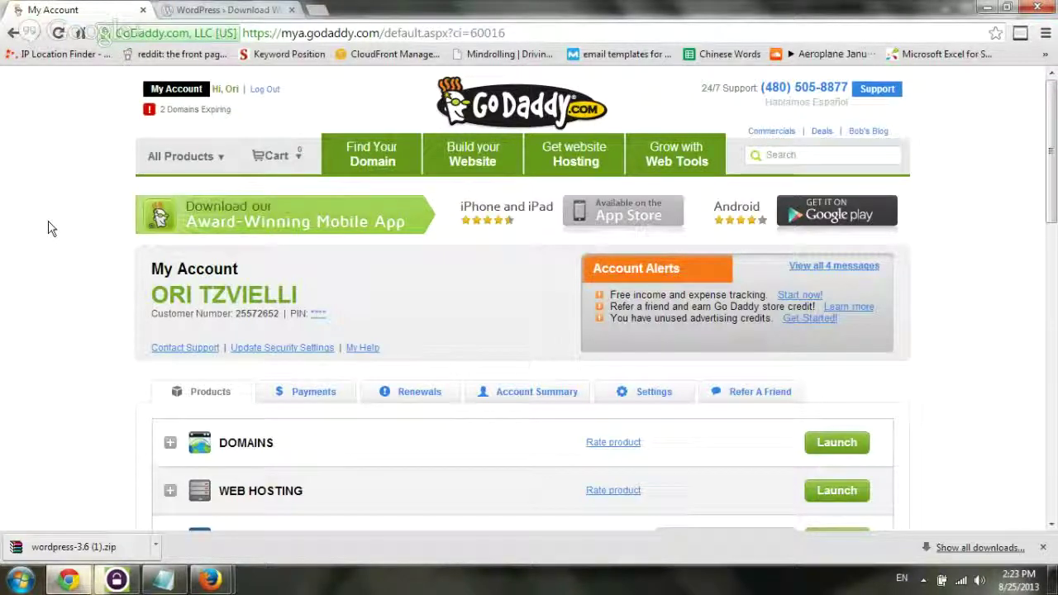
pyautogui.scroll(-2, 361, 328)
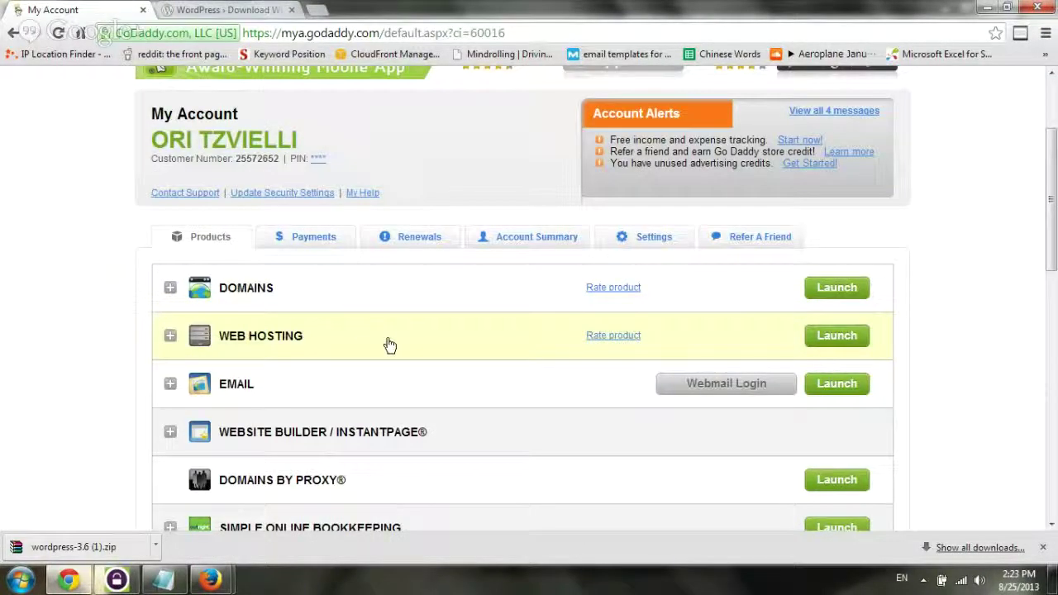
pyautogui.click(385, 343)
pyautogui.scroll(-3, 393, 344)
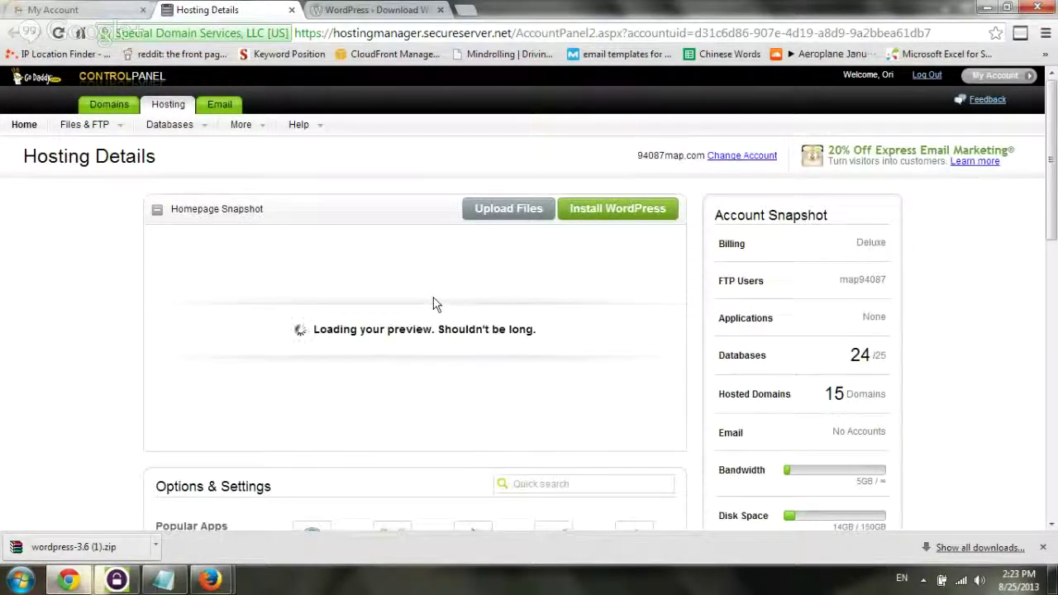
pyautogui.scroll(-4, 198, 272)
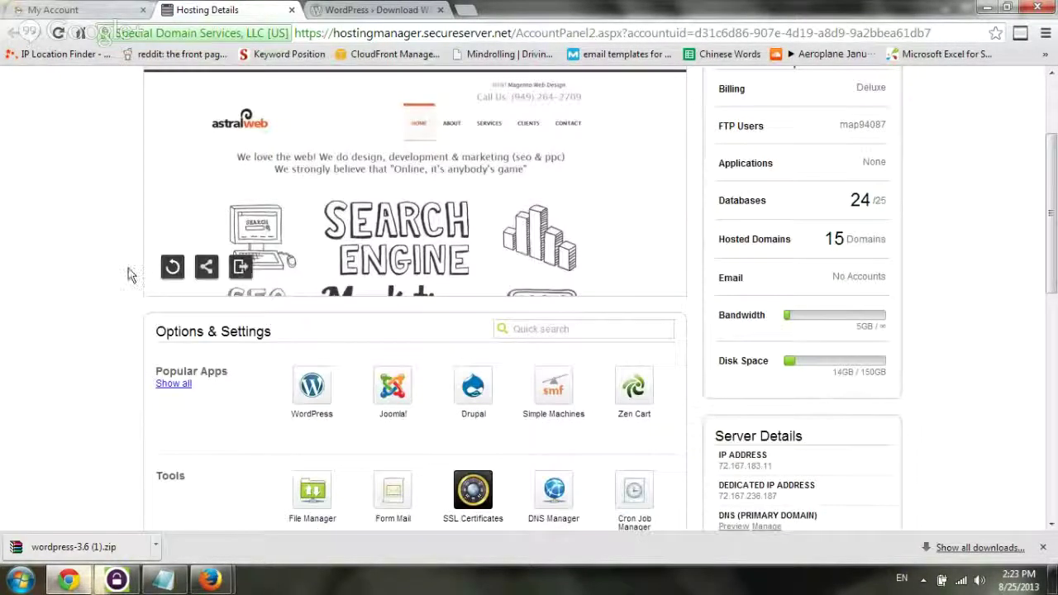
pyautogui.scroll(-2, 123, 328)
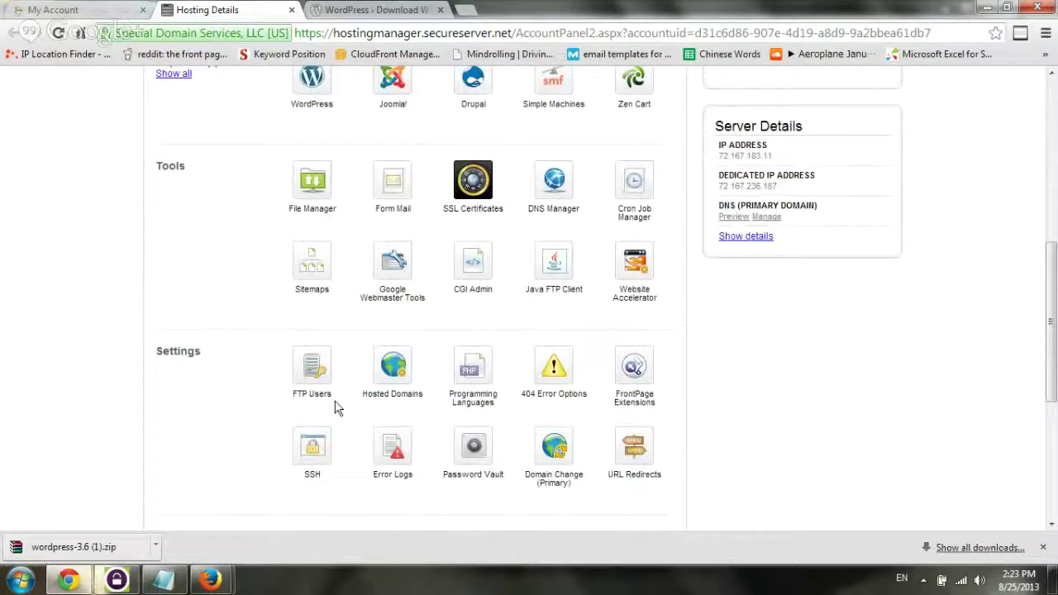
pyautogui.click(394, 365)
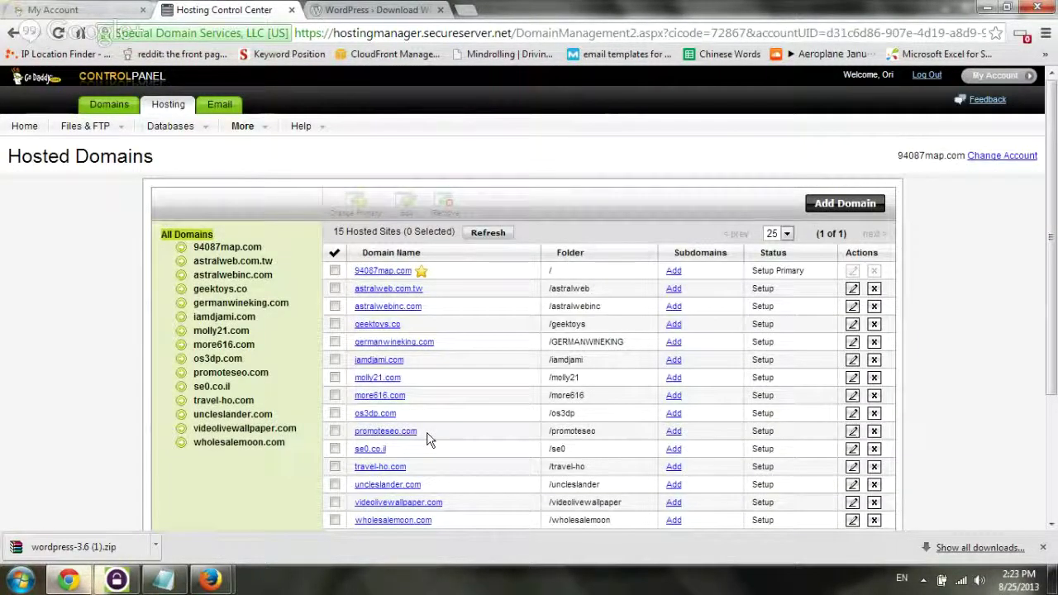
# Confirm iamdjami.com is hosted in the /iamdjami folder, then return to WS_FTP showing that folder
pyautogui.scroll(-1, 640, 430)
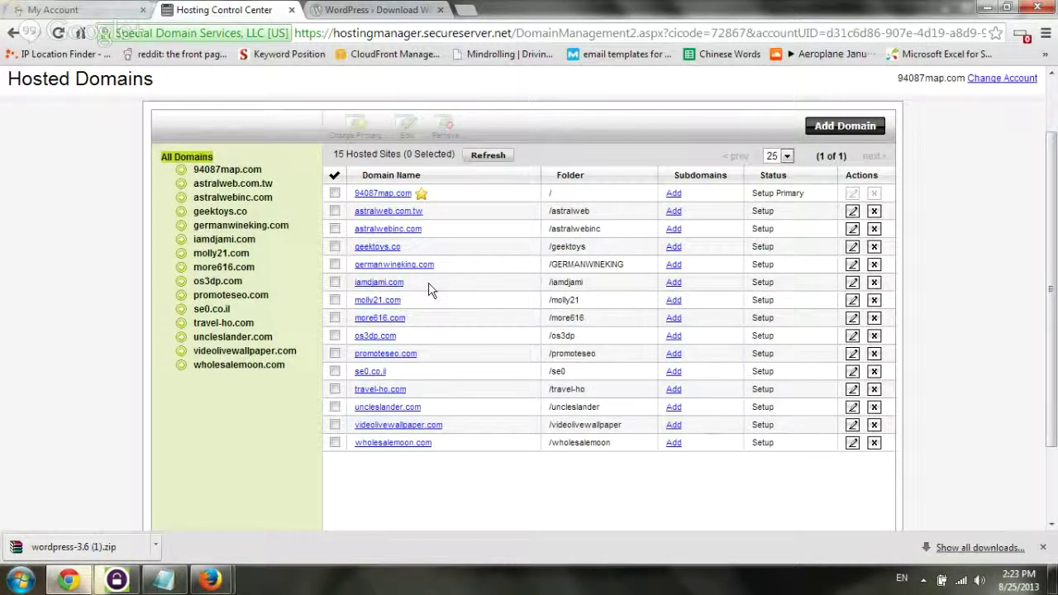
pyautogui.click(496, 287)
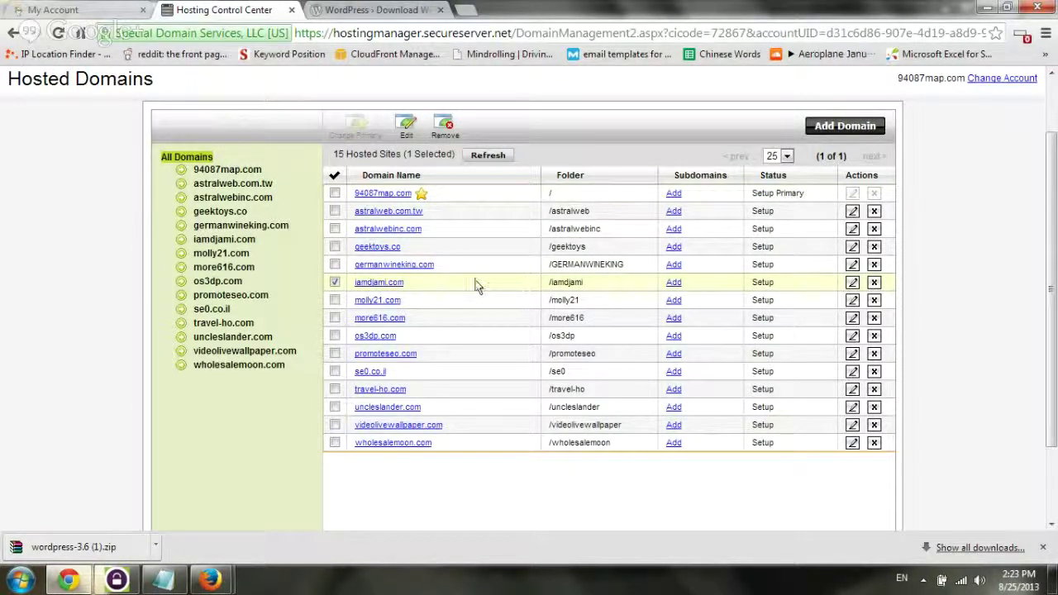
pyautogui.moveTo(481, 282); pyautogui.dragTo(779, 278)
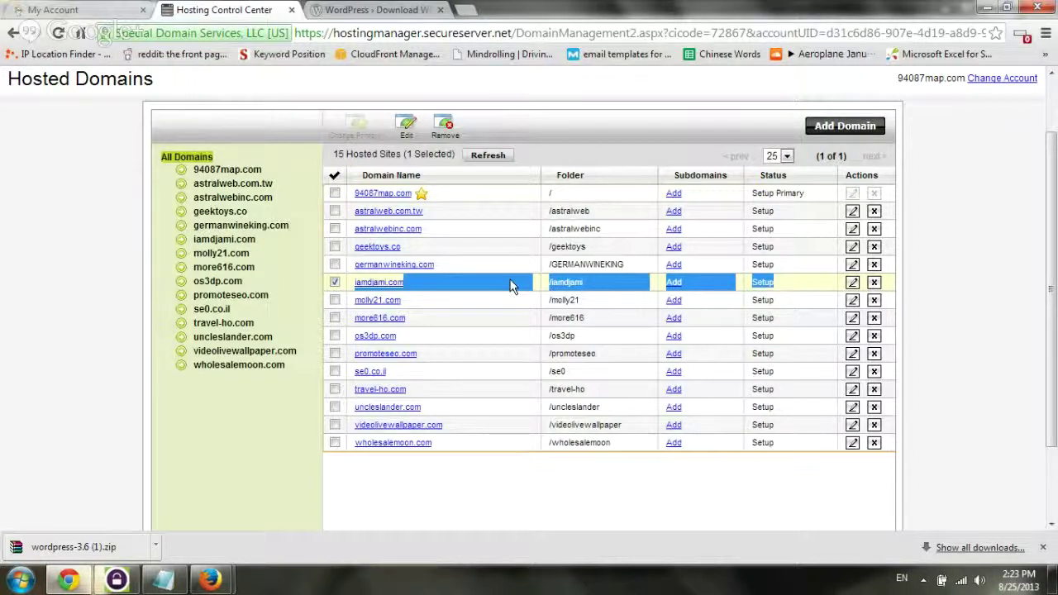
pyautogui.click(510, 286)
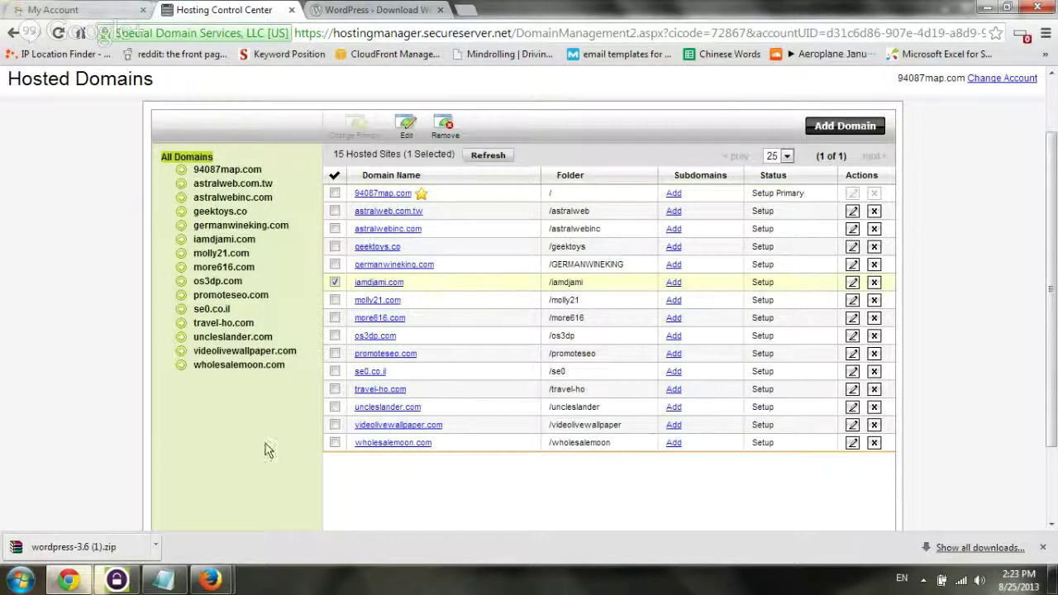
pyautogui.click(117, 581)
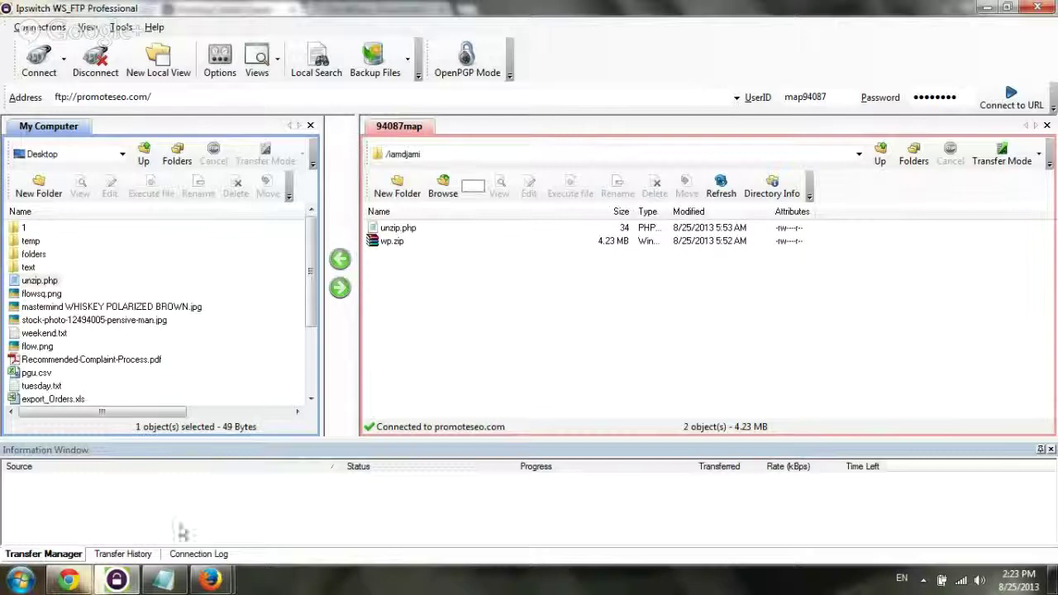
pyautogui.click(59, 583)
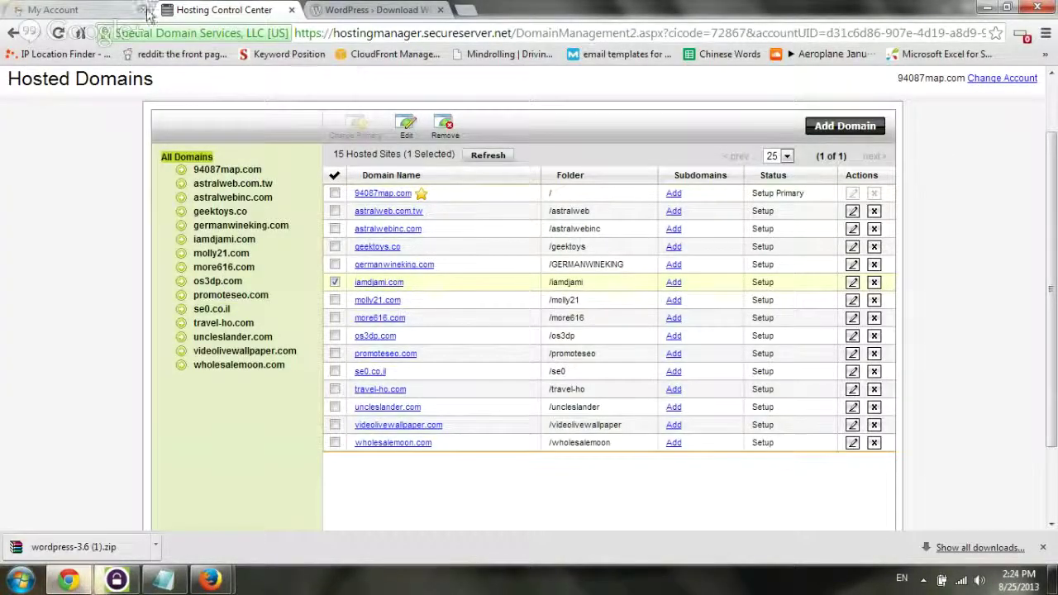
pyautogui.click(116, 579)
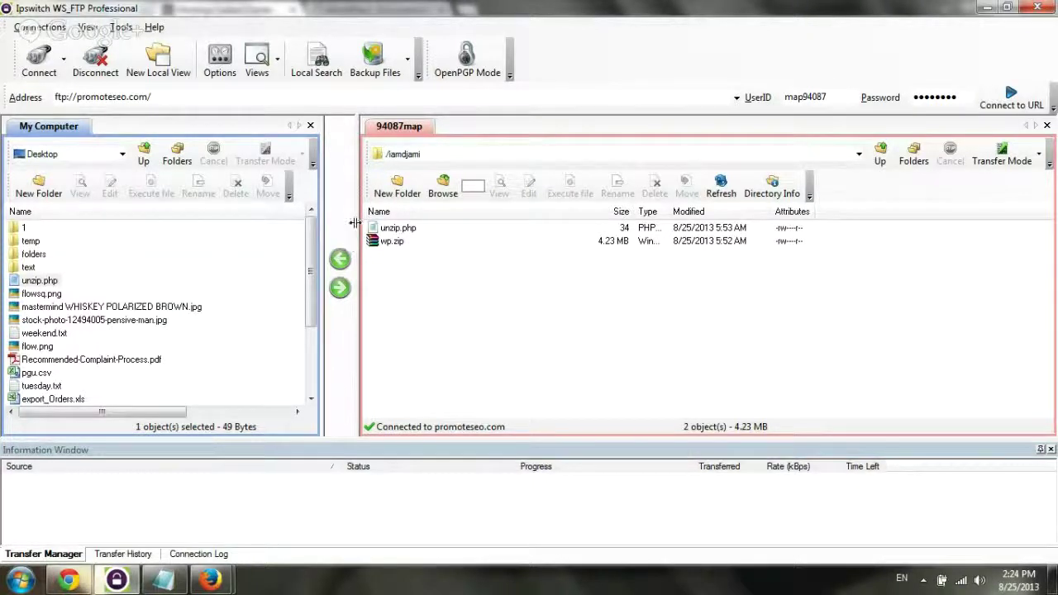
pyautogui.click(390, 229)
pyautogui.click(527, 189)
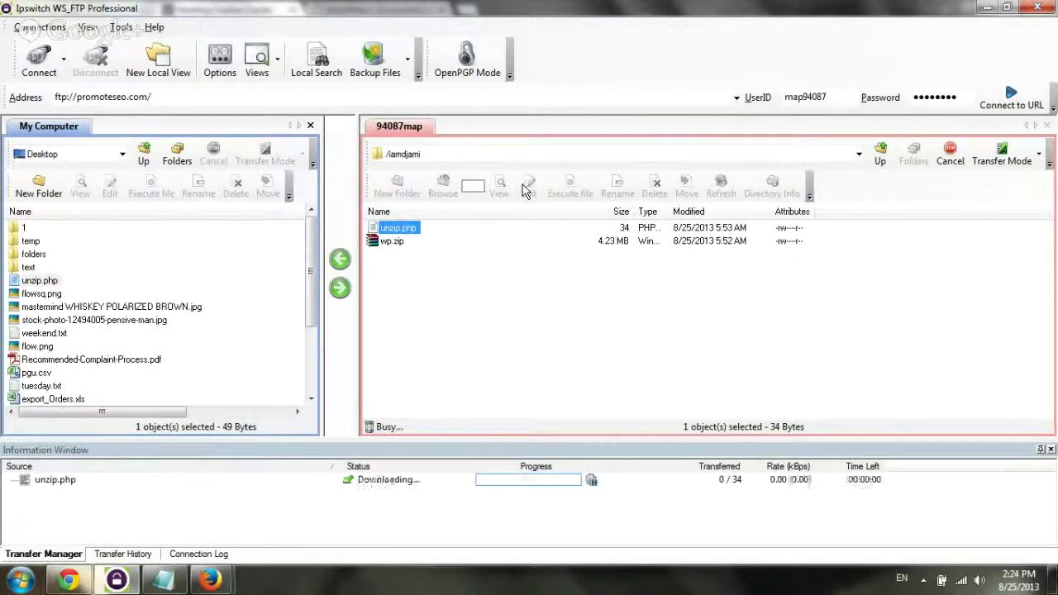
pyautogui.doubleClick(606, 245)
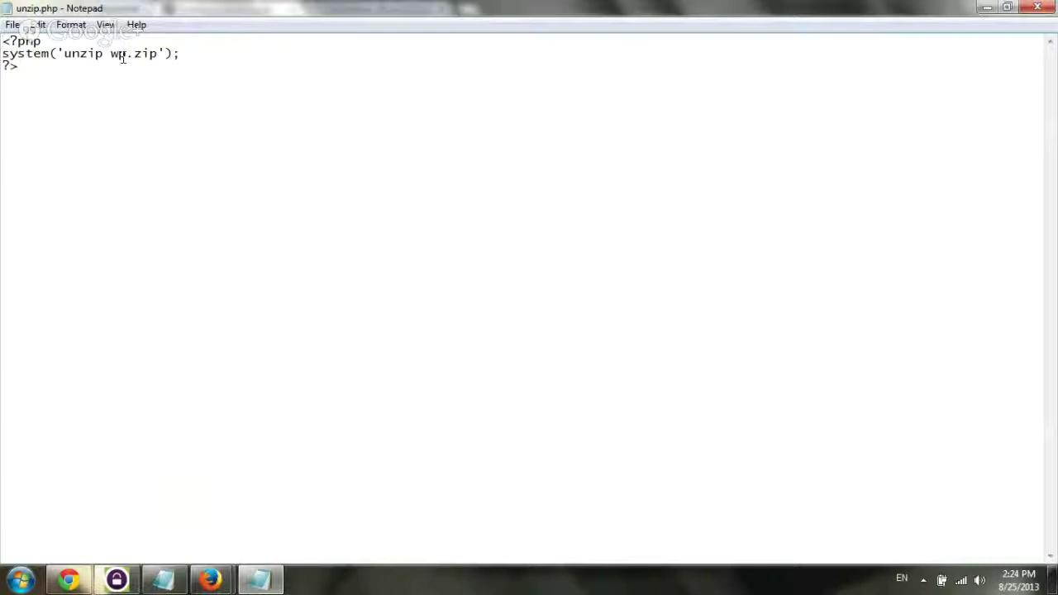
pyautogui.hotkey('alt', 'F4')
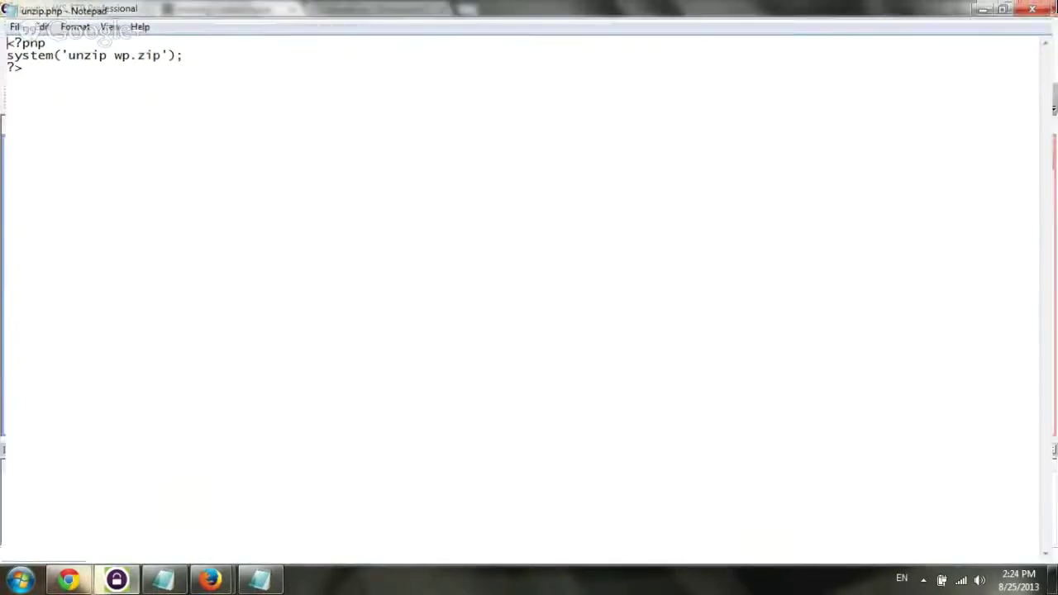
pyautogui.moveTo(74, 580)
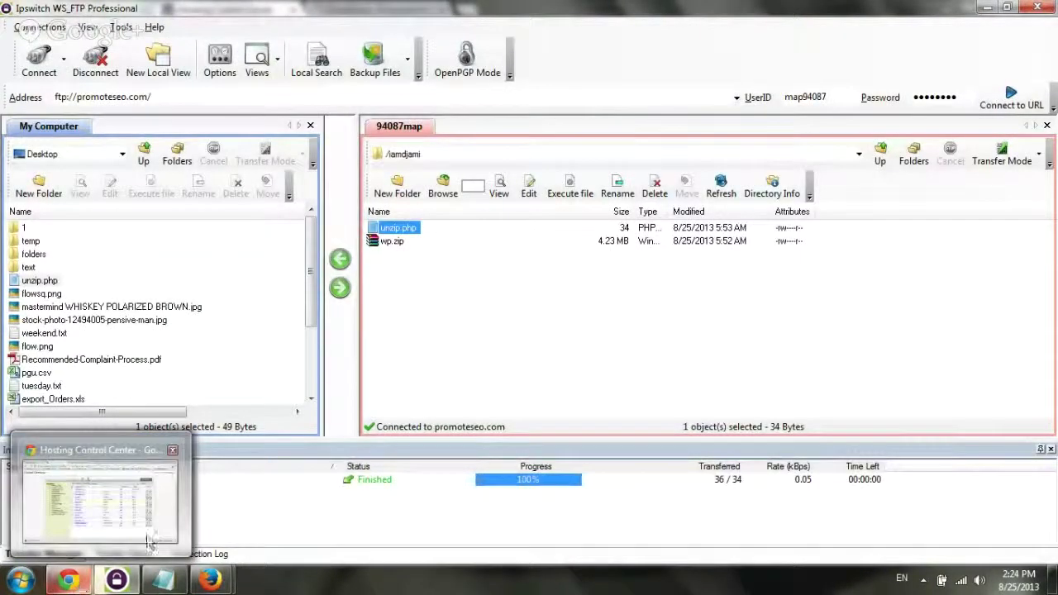
pyautogui.click(71, 583)
pyautogui.click(463, 10)
pyautogui.write('www.')
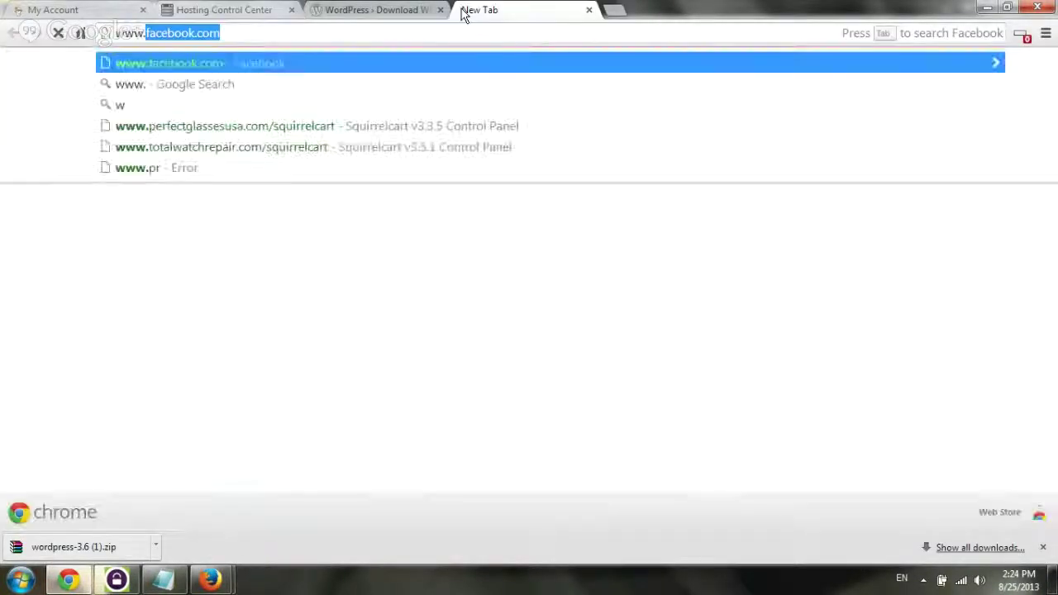
pyautogui.write('iamdjami.com')
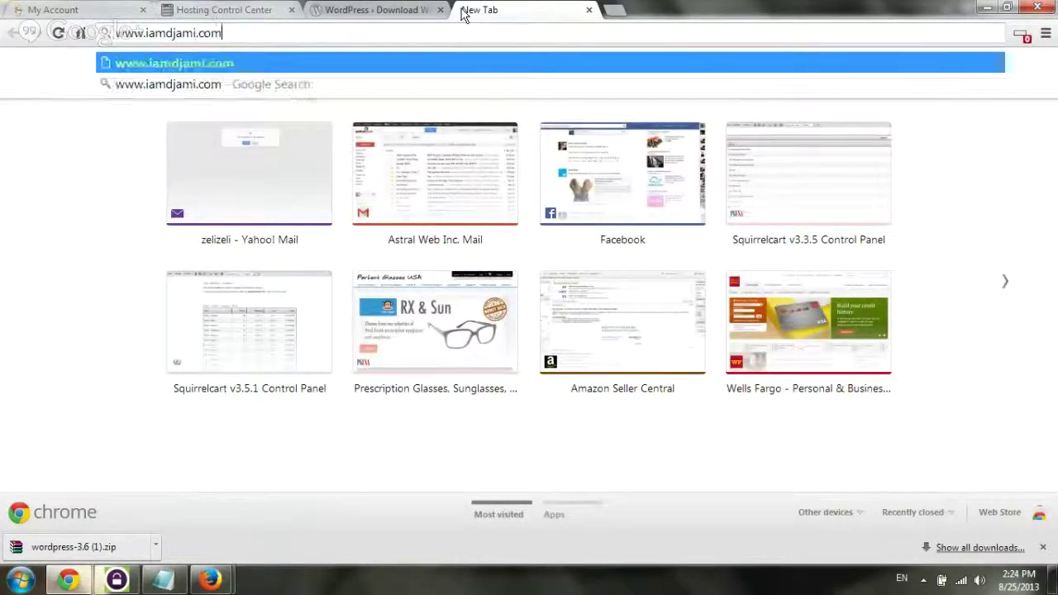
pyautogui.write('/unzip.pph')
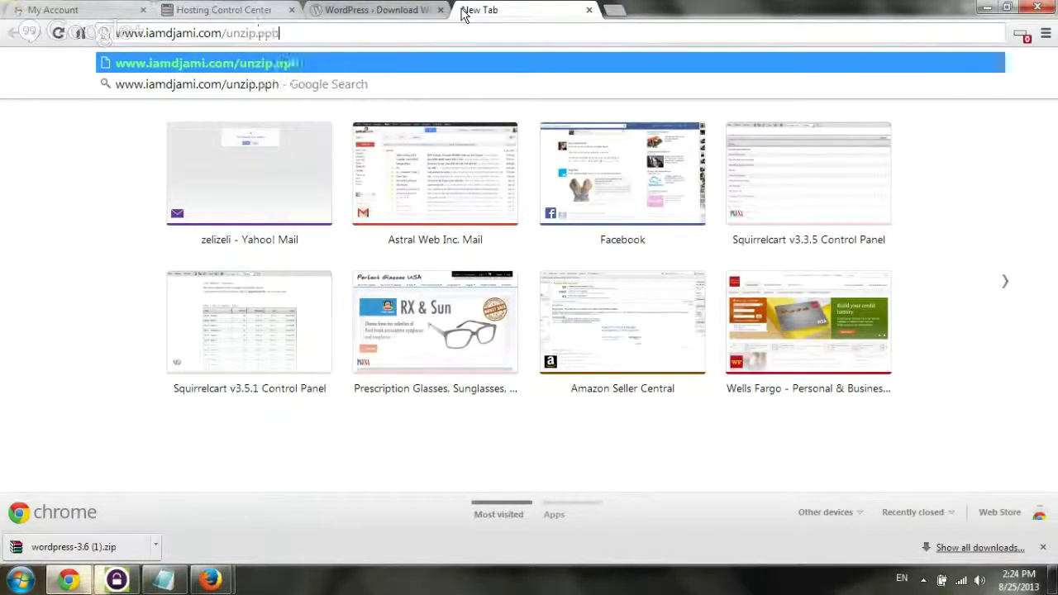
pyautogui.press('BackSpace')
pyautogui.press('BackSpace')
pyautogui.write('hp')
pyautogui.press('Return')
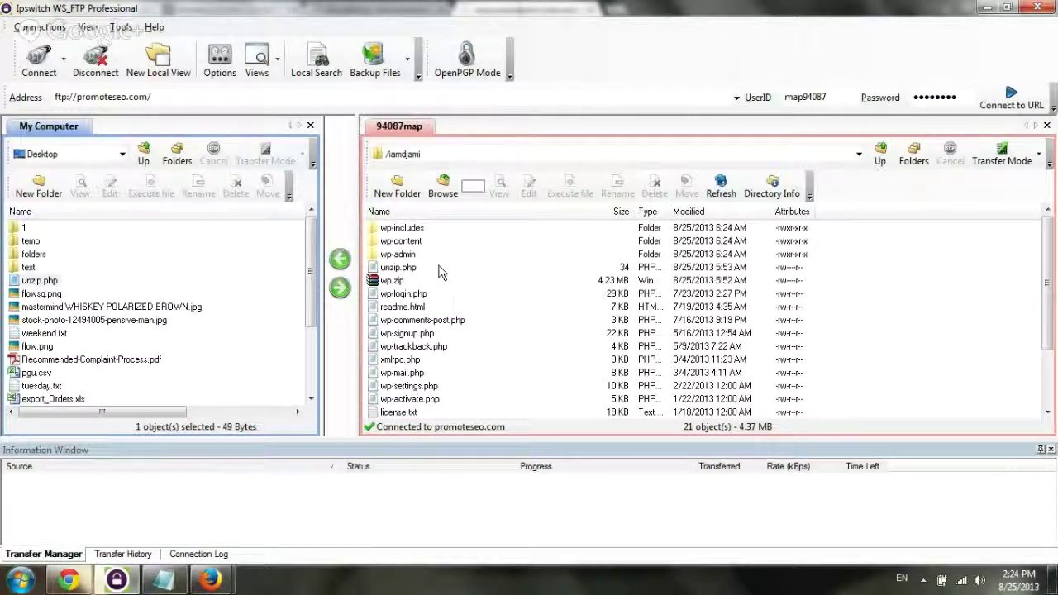
# Delete unzip.php and wp.zip from the server's /iamdjami folder, keeping the 19 WordPress items
pyautogui.moveTo(440, 273); pyautogui.dragTo(384, 285)
pyautogui.press('Delete')
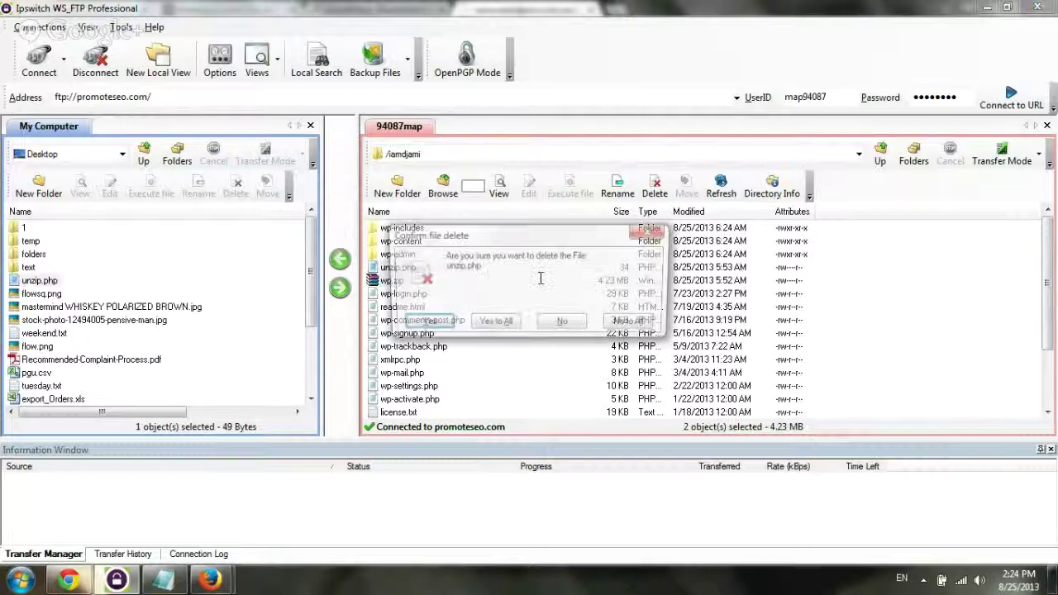
pyautogui.press('Return')
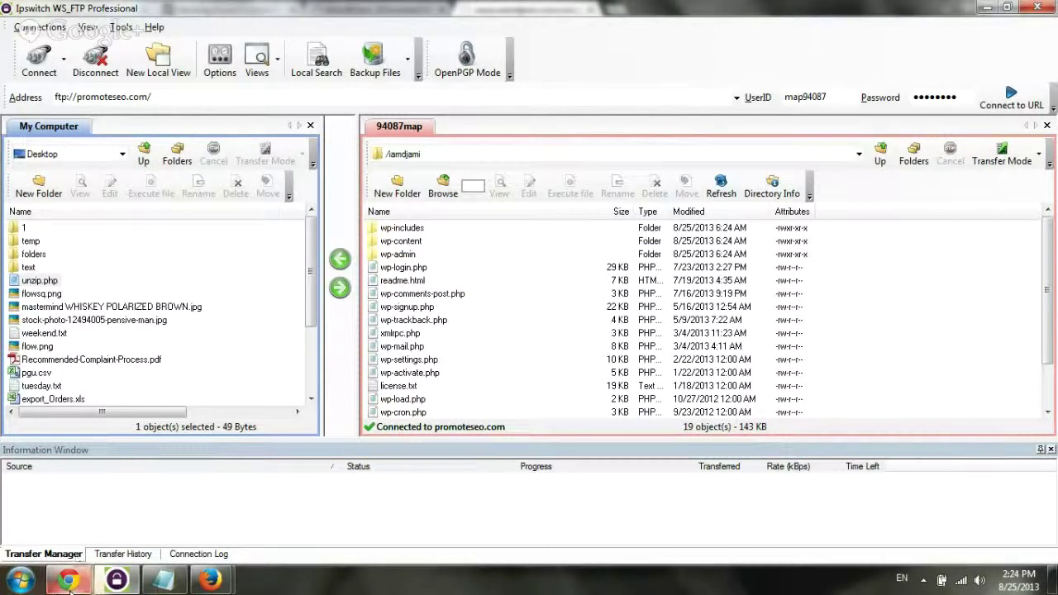
# Bring Chrome forward and return to the GoDaddy My Account tab
pyautogui.moveTo(71, 588)
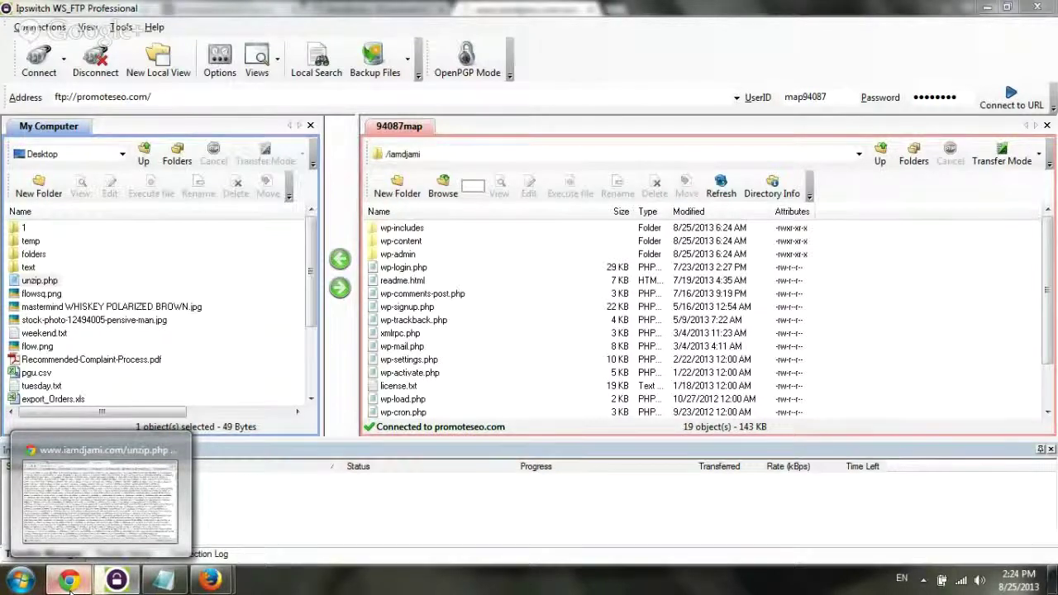
pyautogui.click(70, 582)
pyautogui.click(99, 9)
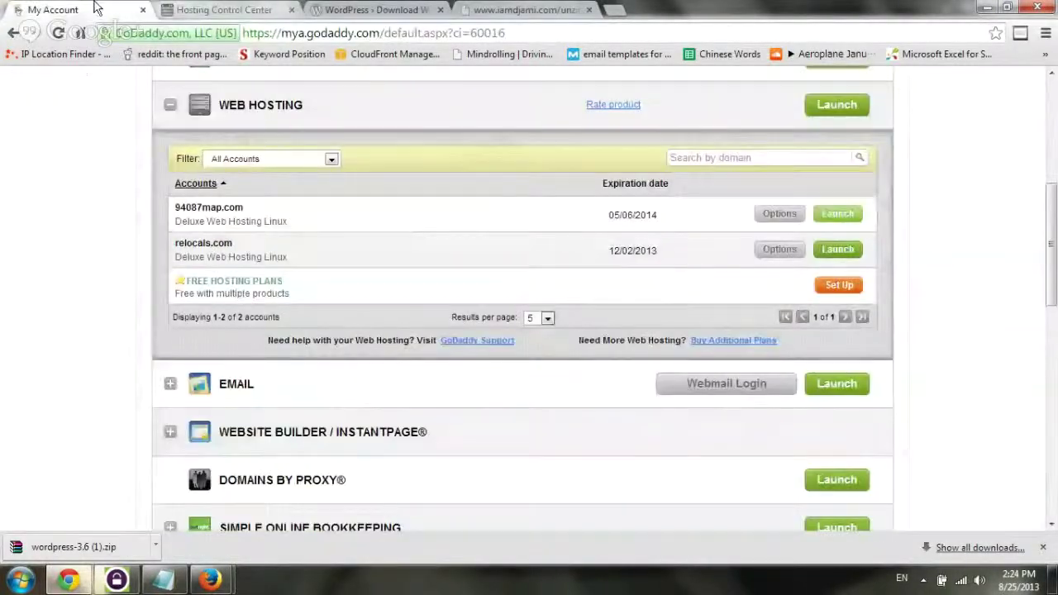
pyautogui.click(355, 10)
pyautogui.hotkey('ctrl', '1')
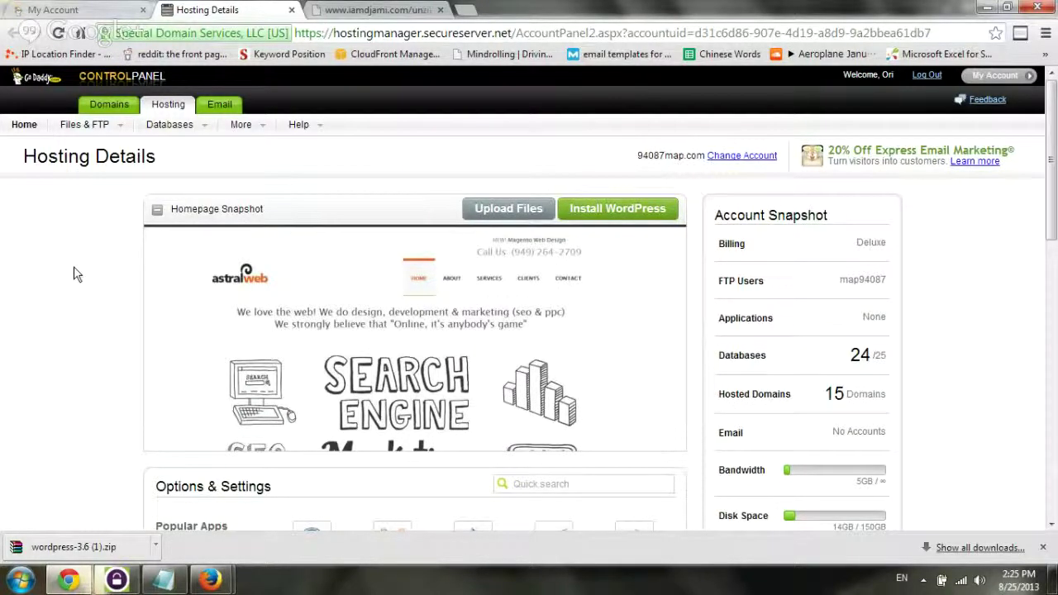
# Open the hosting account's MySQL database list and show actions for the last database
pyautogui.scroll(-10, 74, 273)
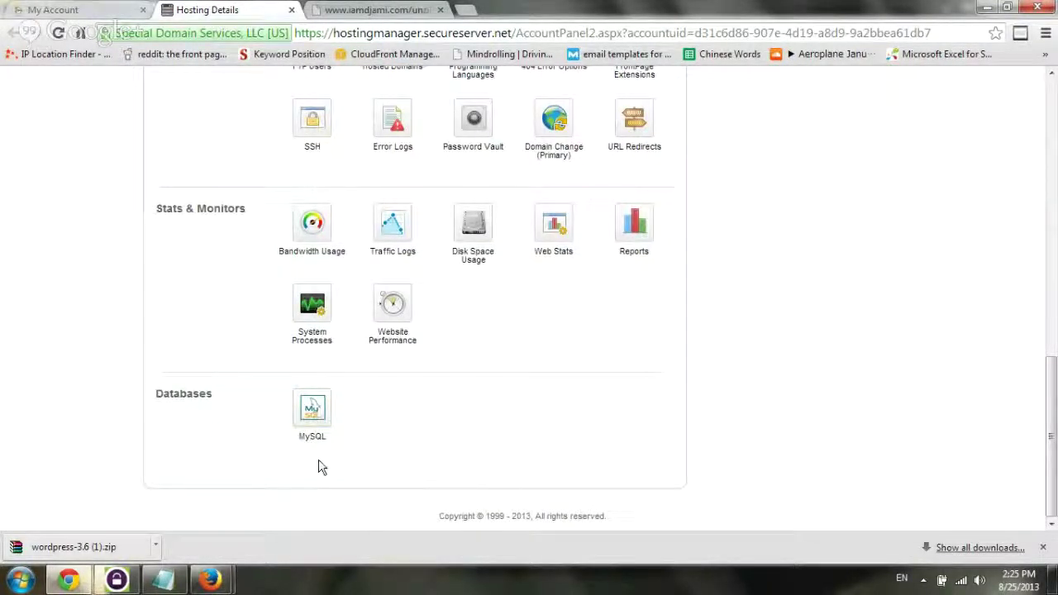
pyautogui.click(318, 414)
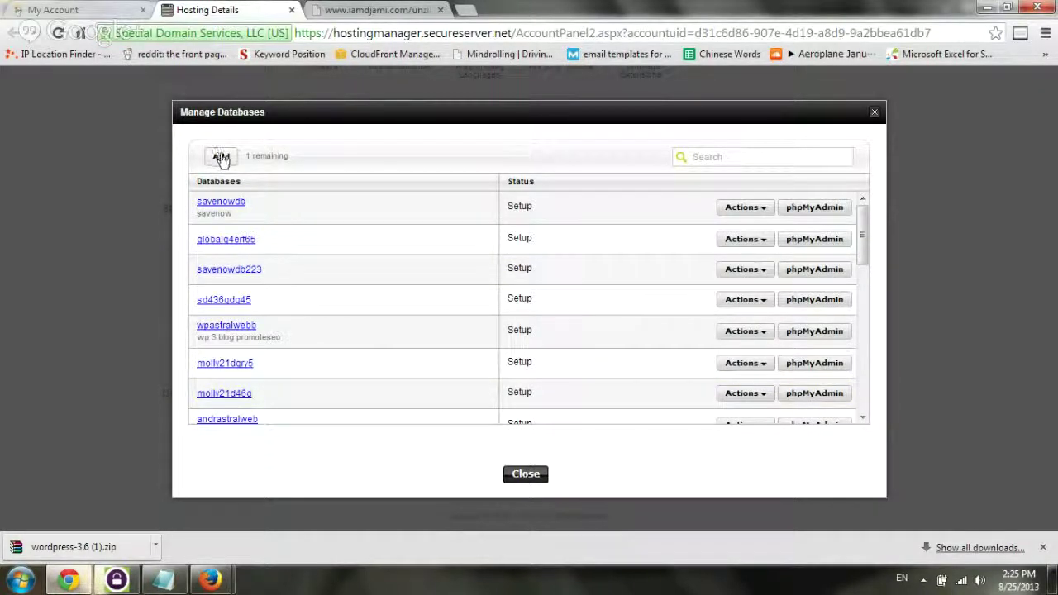
pyautogui.scroll(-6, 567, 225)
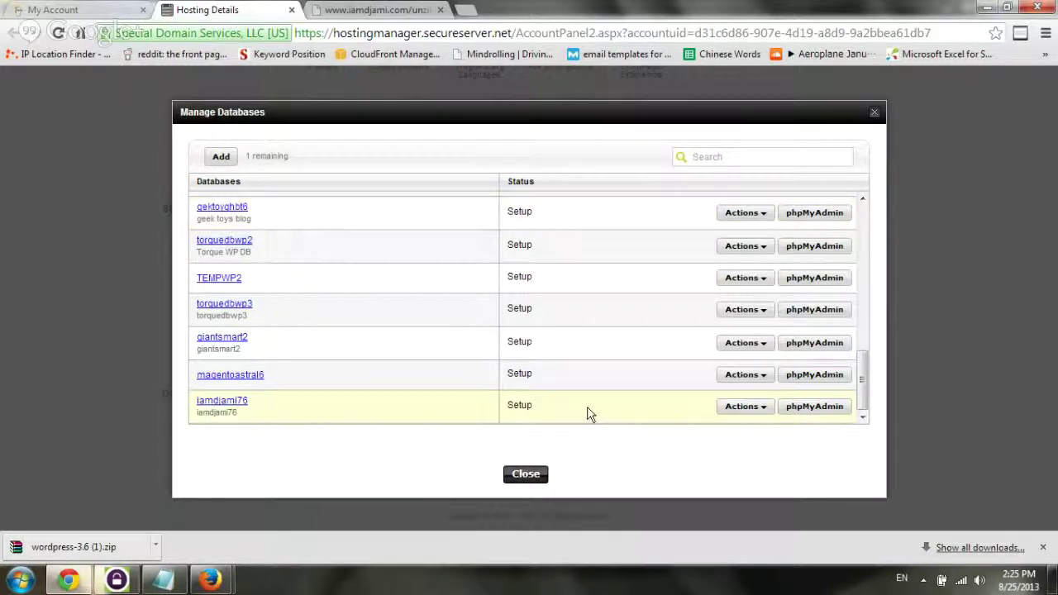
pyautogui.click(743, 409)
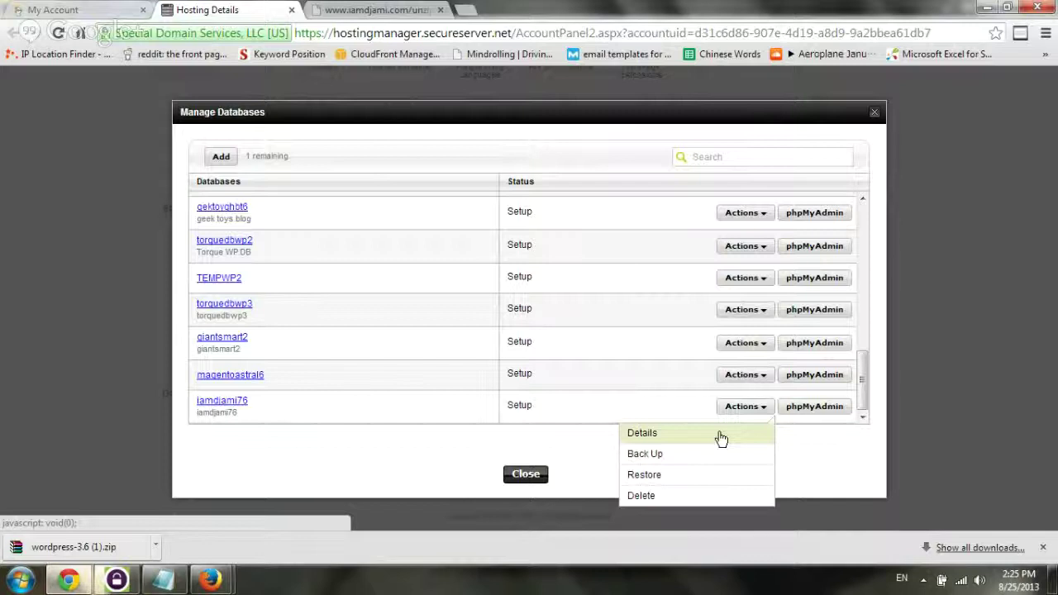
# Open iamdjami76's details and select hostname iamdjami76.db.3604502.hostedresource.com
pyautogui.click(719, 433)
pyautogui.moveTo(311, 237); pyautogui.dragTo(260, 236)
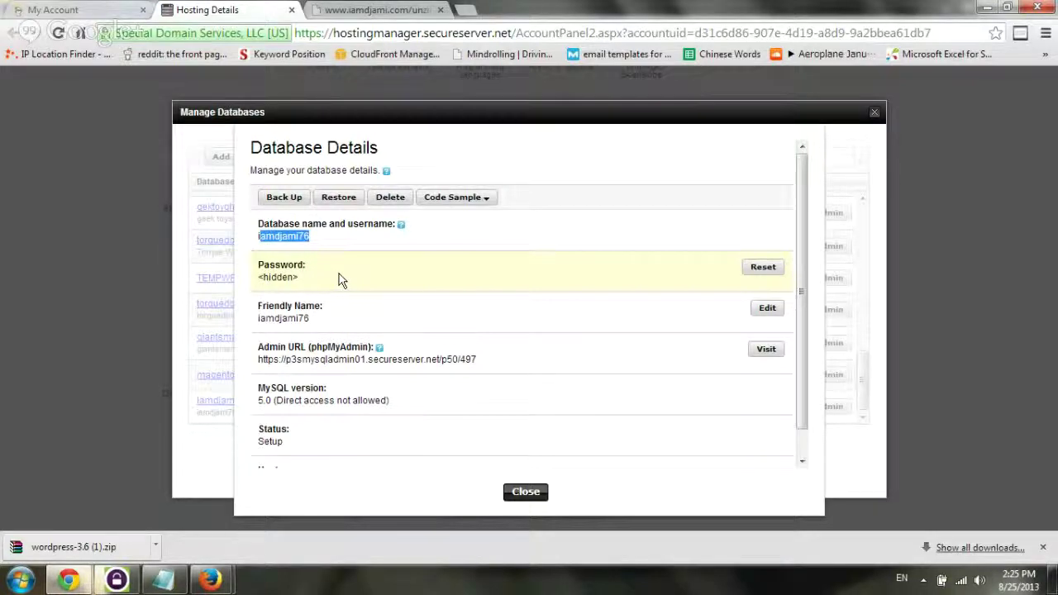
pyautogui.scroll(-1, 355, 285)
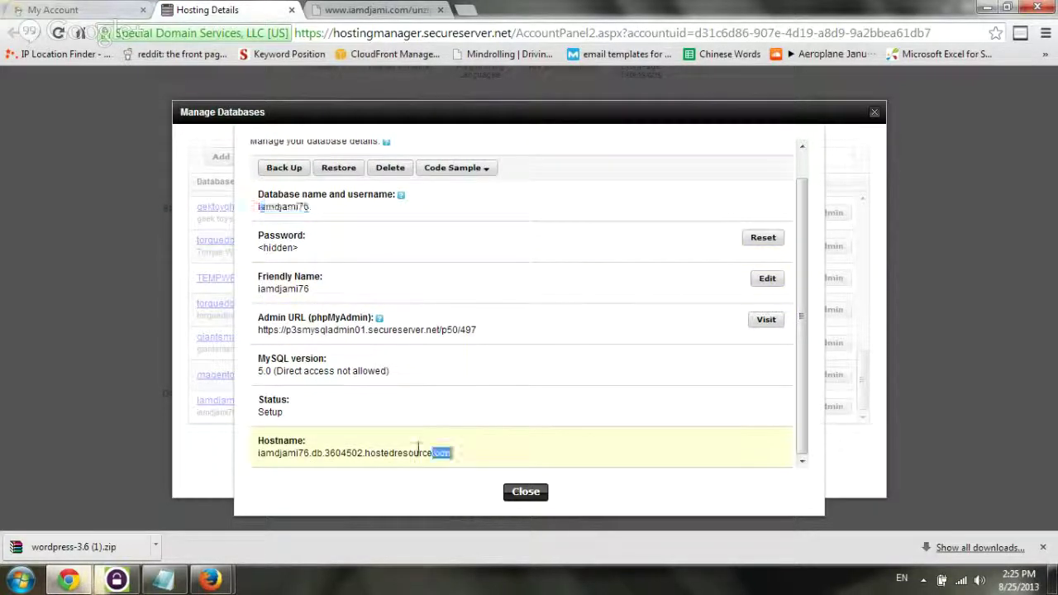
pyautogui.moveTo(418, 447); pyautogui.dragTo(260, 452)
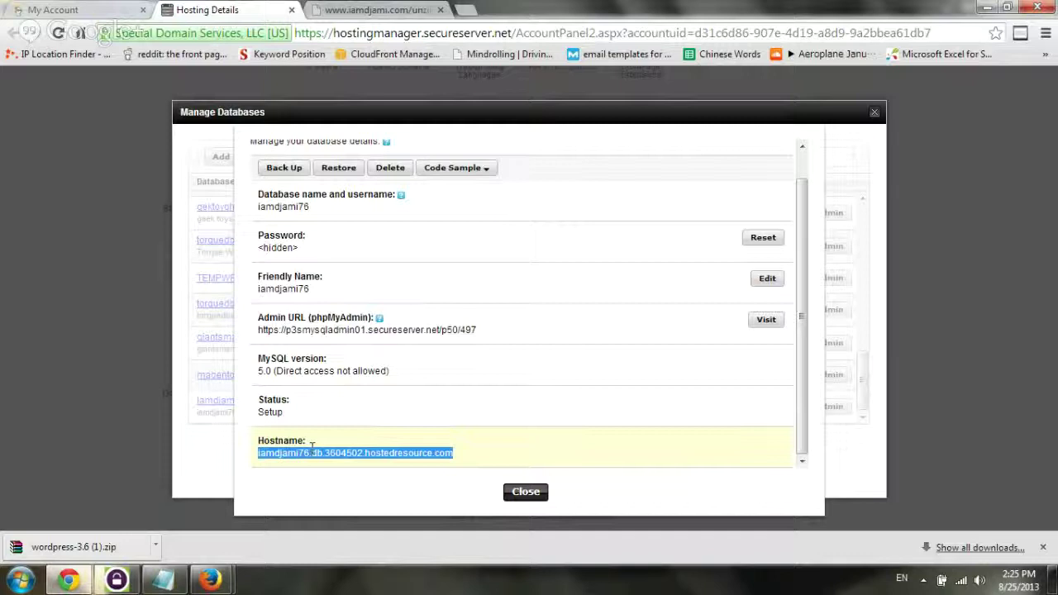
pyautogui.click(352, 442)
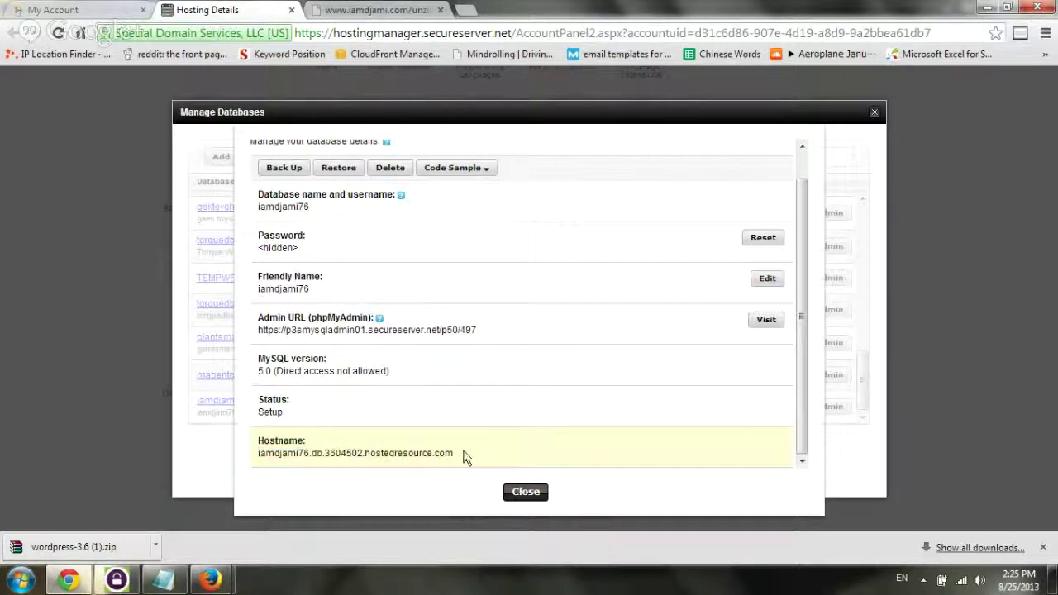
pyautogui.moveTo(462, 457); pyautogui.dragTo(258, 454)
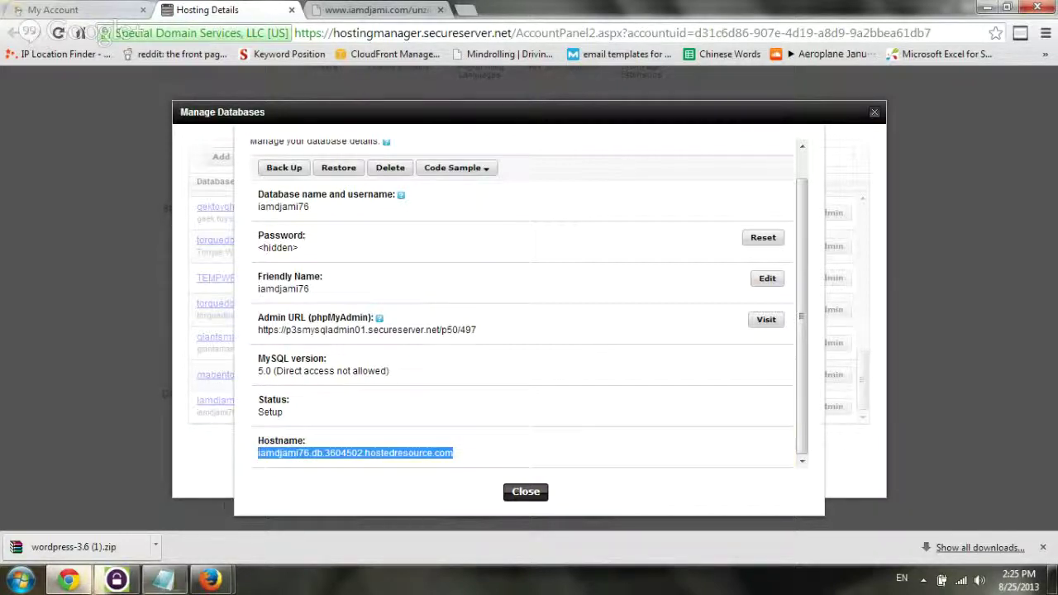
# Save the iamdjami.txt credentials notes file in Notepad
pyautogui.click(164, 578)
pyautogui.moveTo(615, 395); pyautogui.dragTo(450, 234)
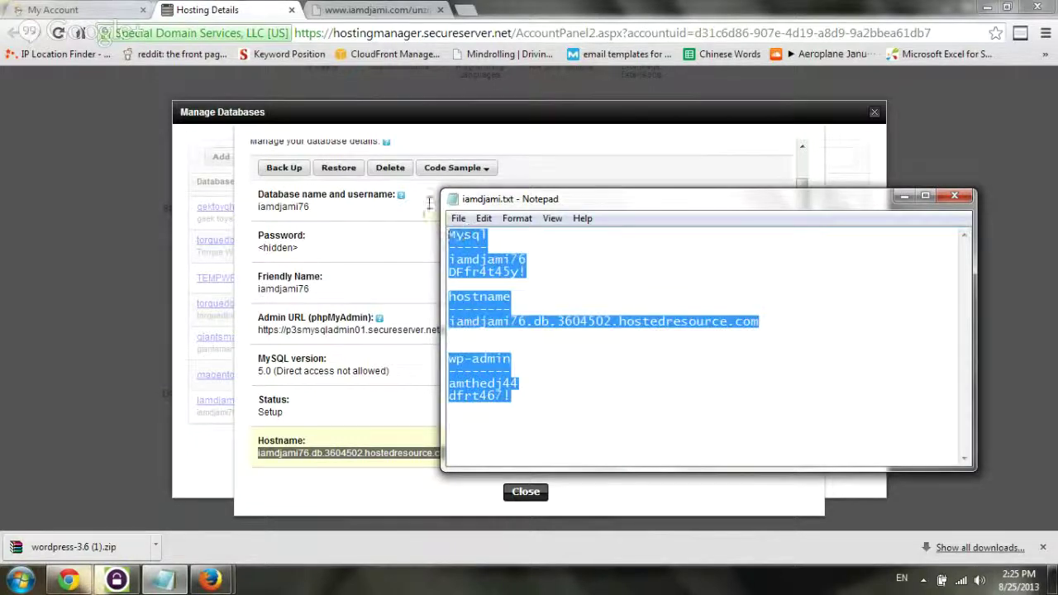
pyautogui.click(559, 249)
pyautogui.click(459, 218)
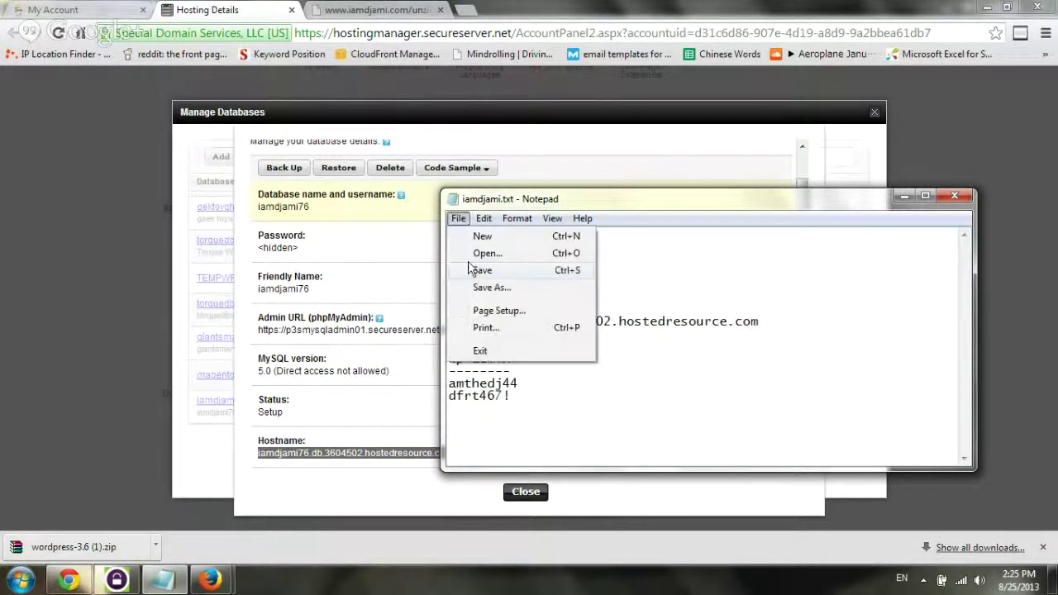
pyautogui.click(478, 271)
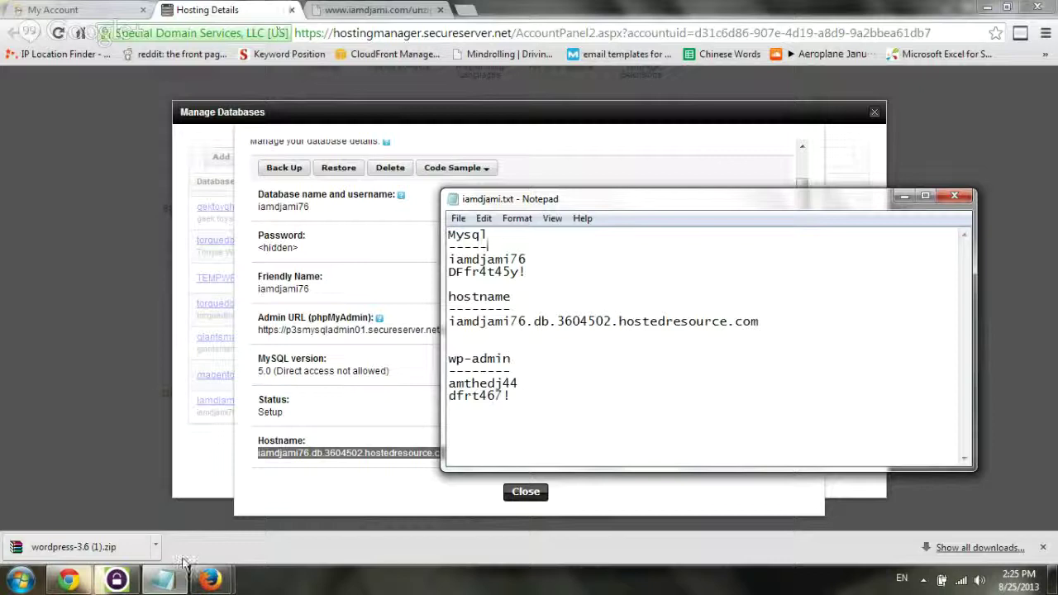
pyautogui.moveTo(120, 583)
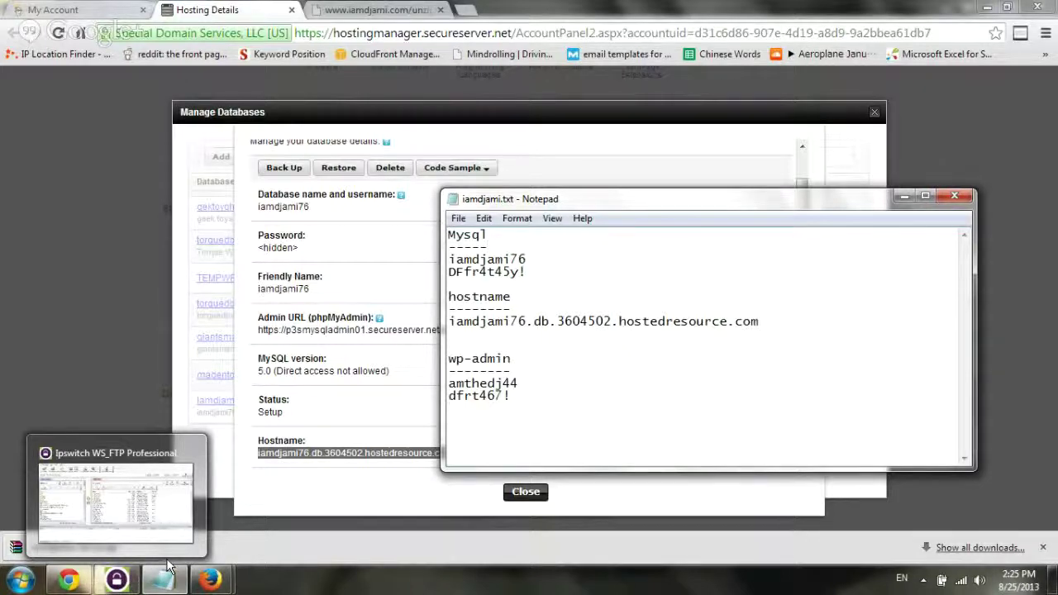
# Sort the /iamdjami server files by name and open wp-config-sample.php in Notepad for editing
pyautogui.click(121, 584)
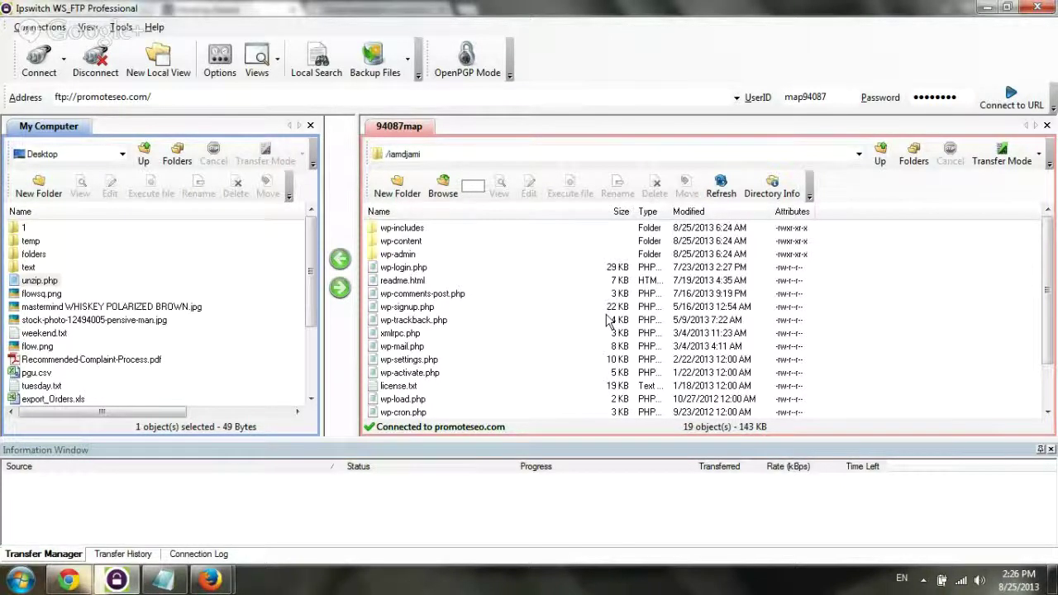
pyautogui.click(475, 212)
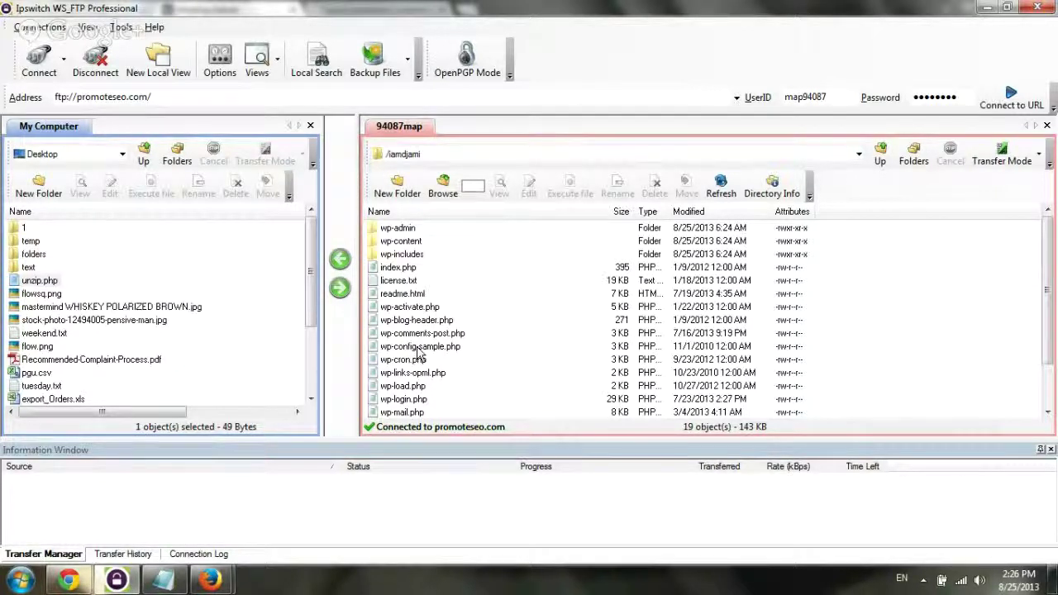
pyautogui.click(419, 348)
pyautogui.click(527, 187)
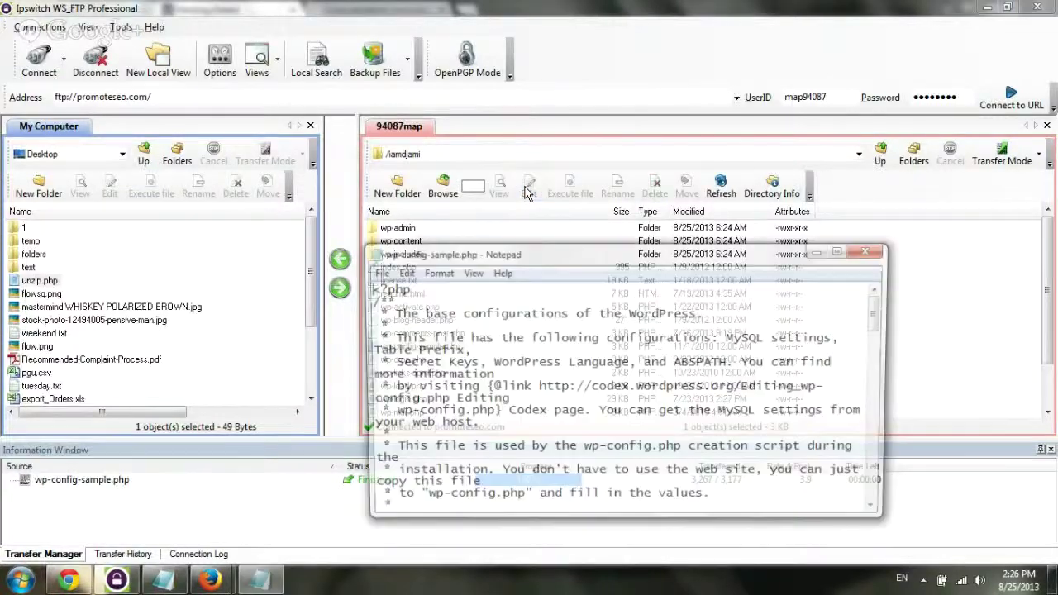
# Copy the MySQL username from the notes into DB_NAME and DB_USER, replacing both placeholders
pyautogui.hotkey('alt', 'Tab')
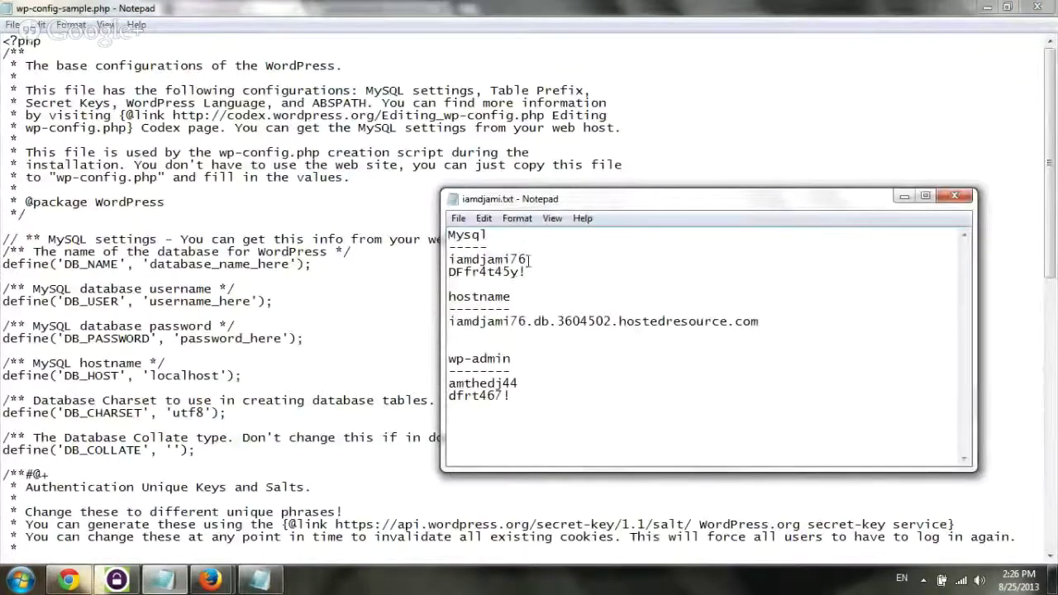
pyautogui.moveTo(530, 259); pyautogui.dragTo(448, 260)
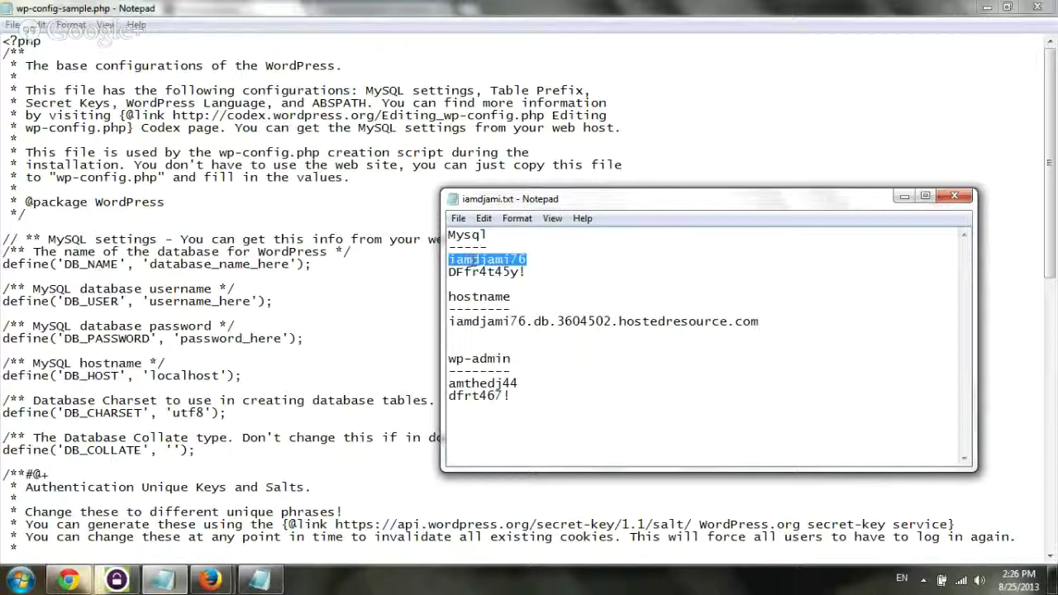
pyautogui.rightClick(471, 260)
pyautogui.click(495, 310)
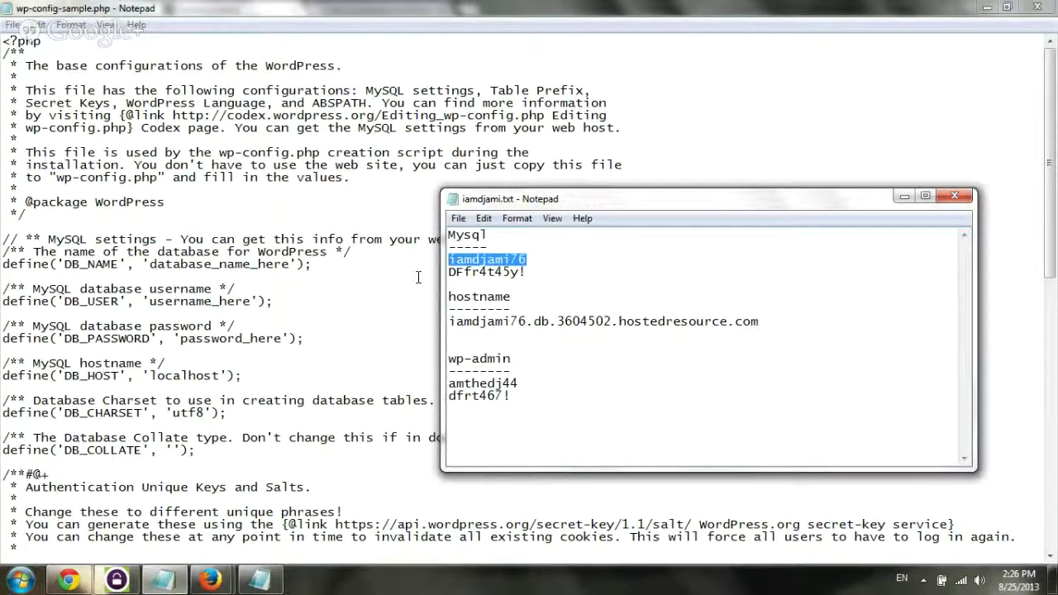
pyautogui.moveTo(150, 263); pyautogui.dragTo(288, 270)
pyautogui.hotkey('ctrl', 'v')
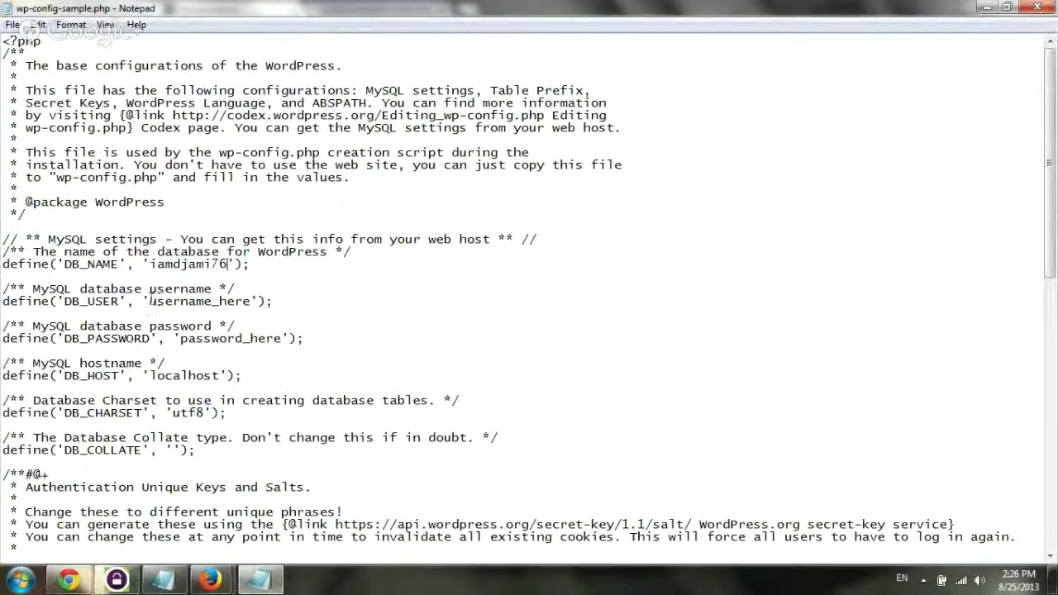
pyautogui.moveTo(151, 301); pyautogui.dragTo(254, 307)
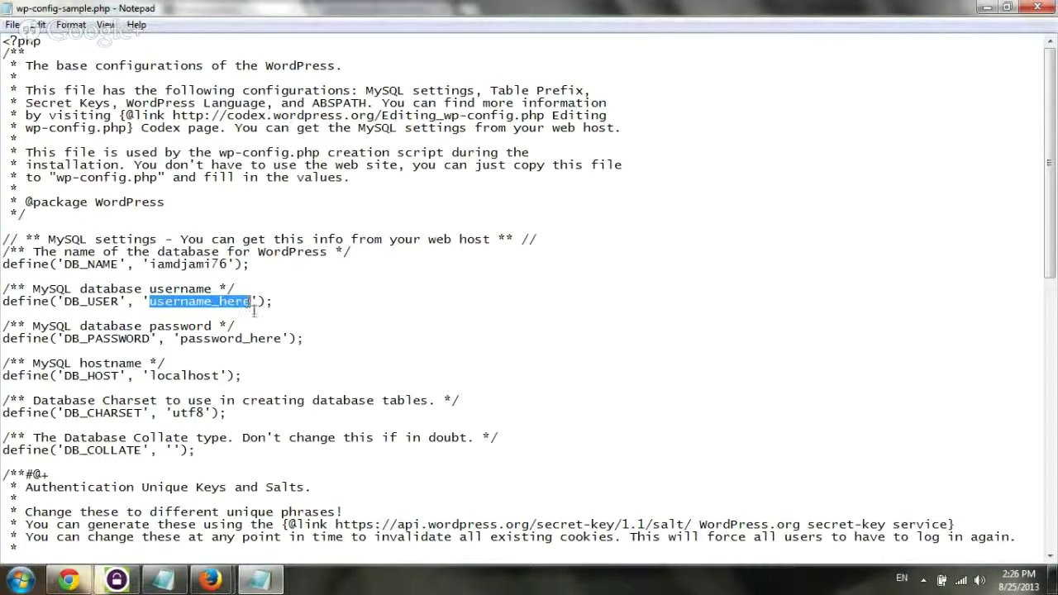
pyautogui.hotkey('ctrl', 'v')
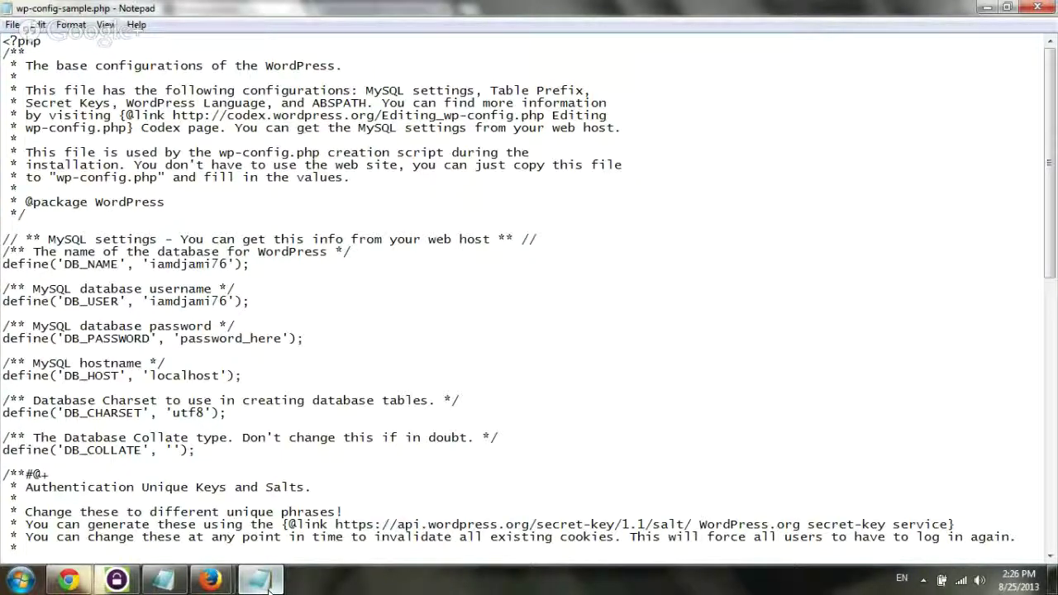
# Paste the database password over password_here in DB_PASSWORD
pyautogui.click(268, 585)
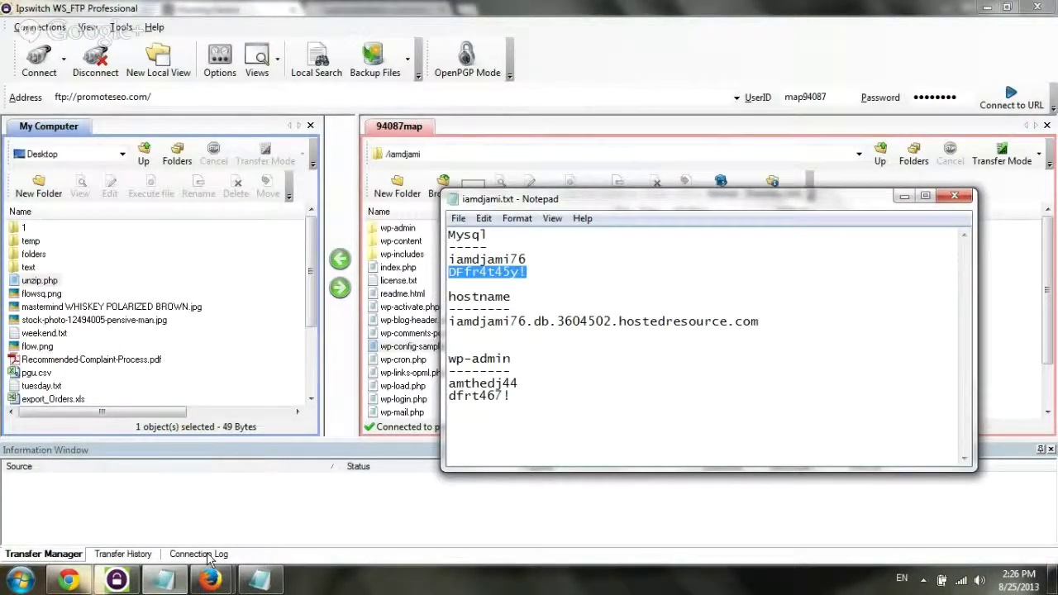
pyautogui.click(246, 584)
pyautogui.moveTo(180, 338); pyautogui.dragTo(283, 340)
pyautogui.hotkey('ctrl', 'v')
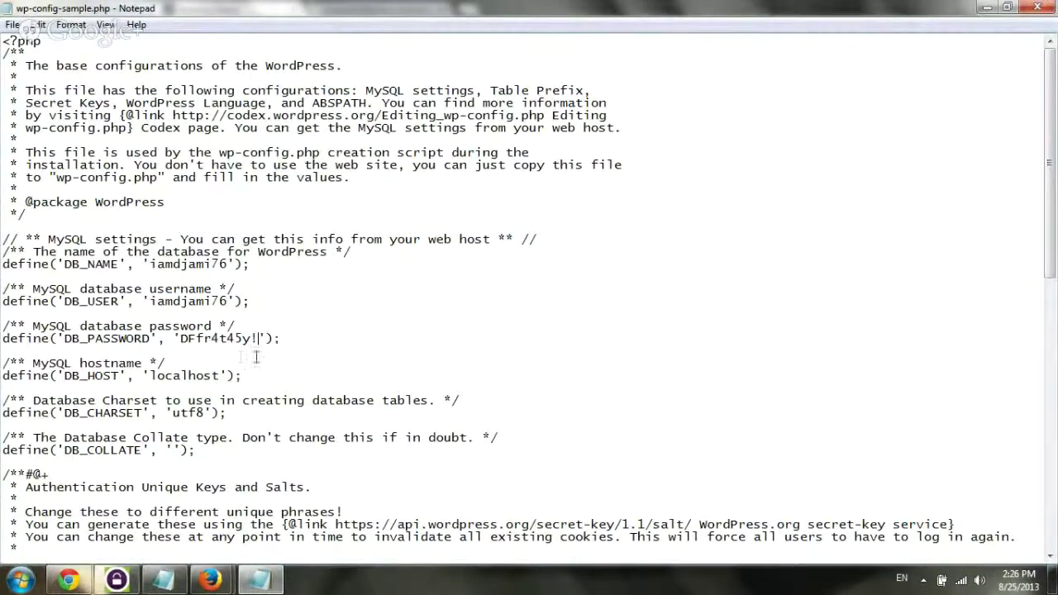
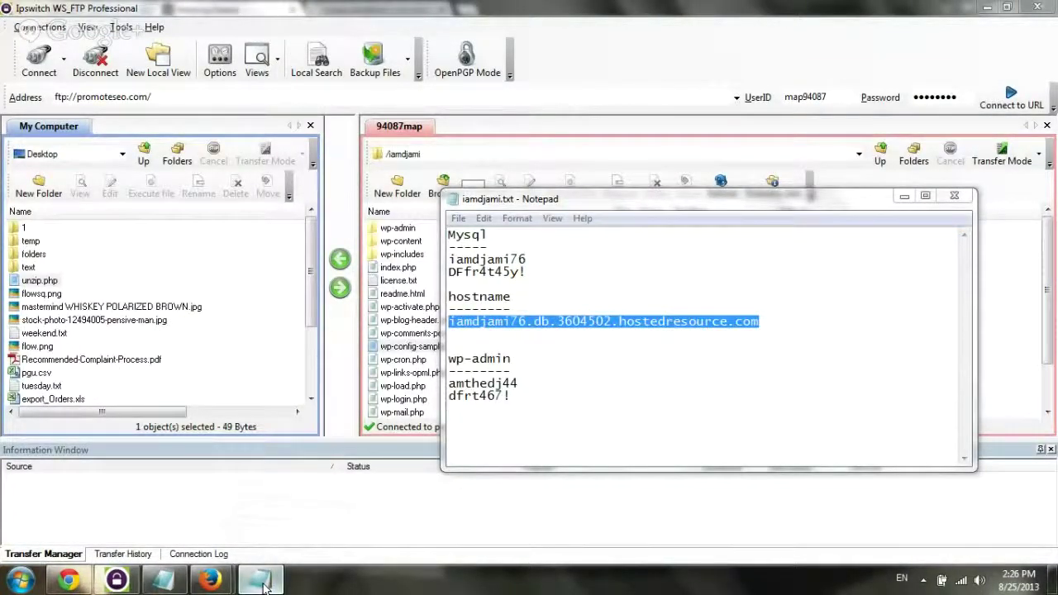
# Replace localhost on the DB_HOST line with the copied database hostname and save the file back to the server
pyautogui.click(263, 583)
pyautogui.moveTo(150, 375); pyautogui.dragTo(216, 377)
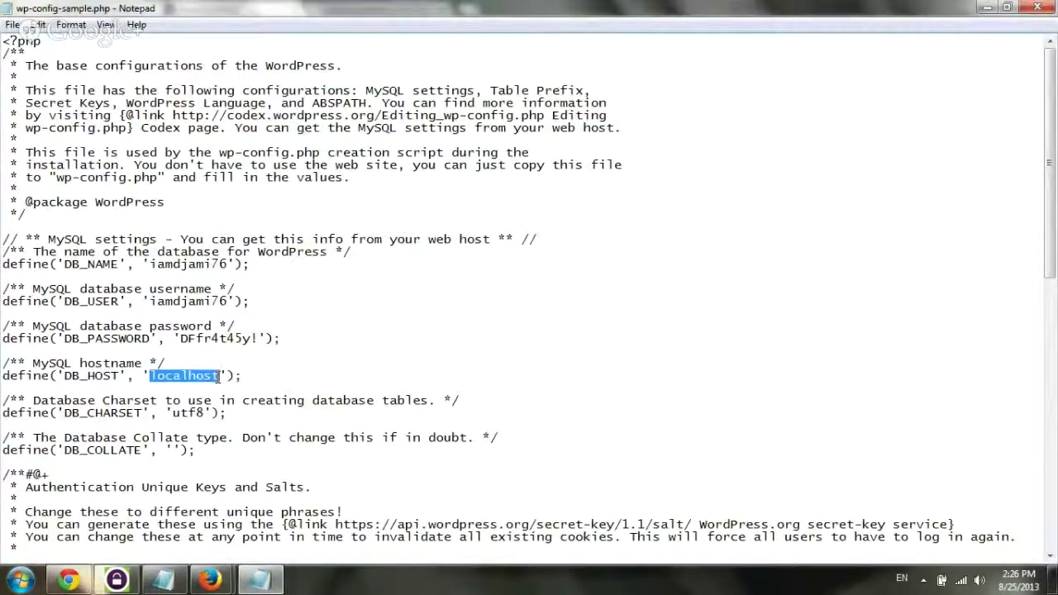
pyautogui.write('iamdjami76.db.3604502.hostedresource.com')
pyautogui.hotkey('alt', 'F4')
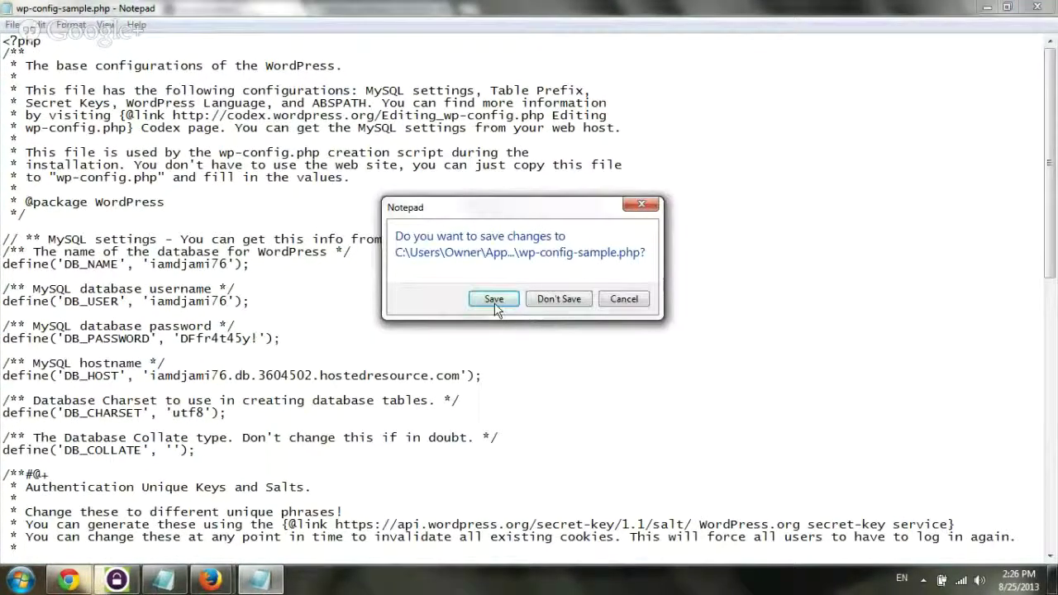
pyautogui.click(498, 301)
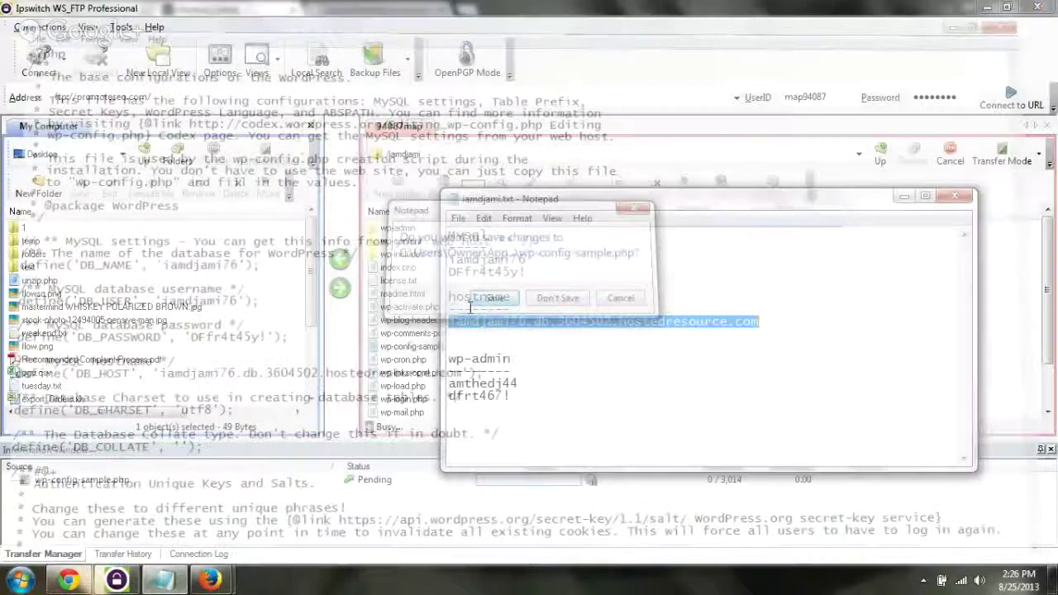
pyautogui.click(395, 483)
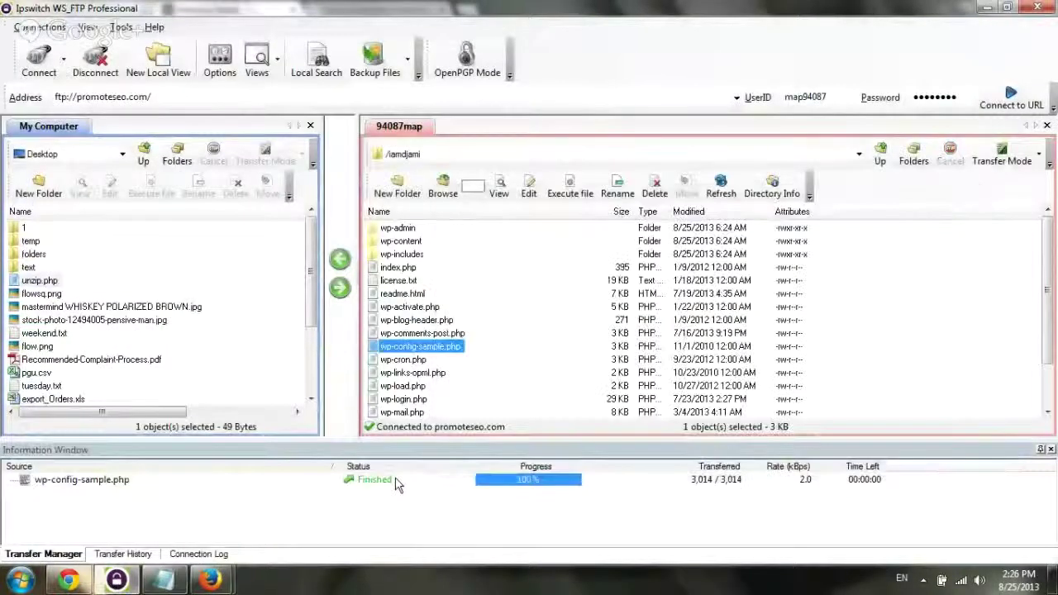
# Rename the server's wp-config-sample.php to wp-config.php
pyautogui.click(450, 352)
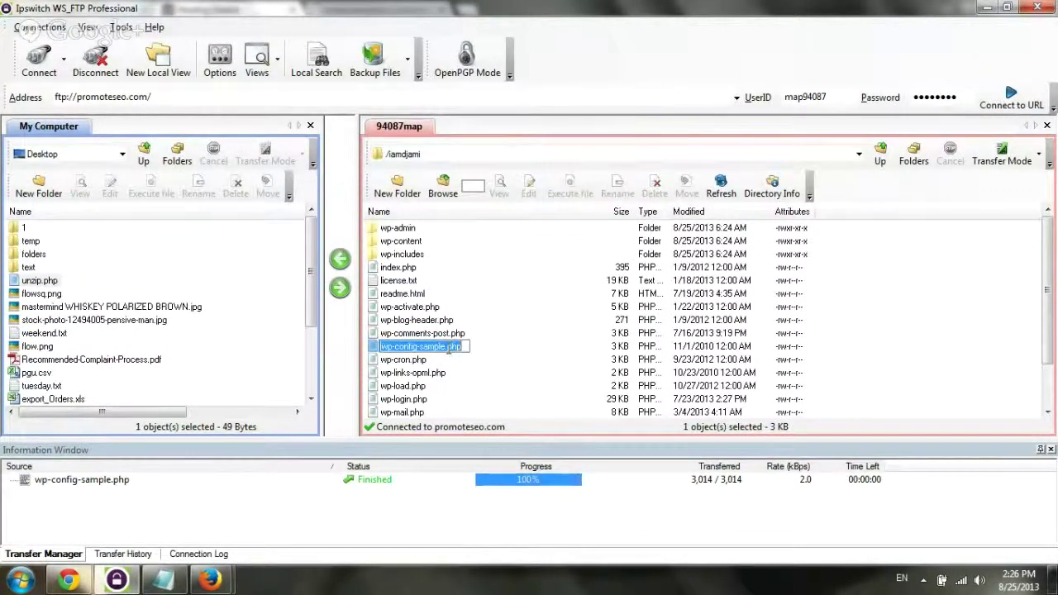
pyautogui.click(446, 348)
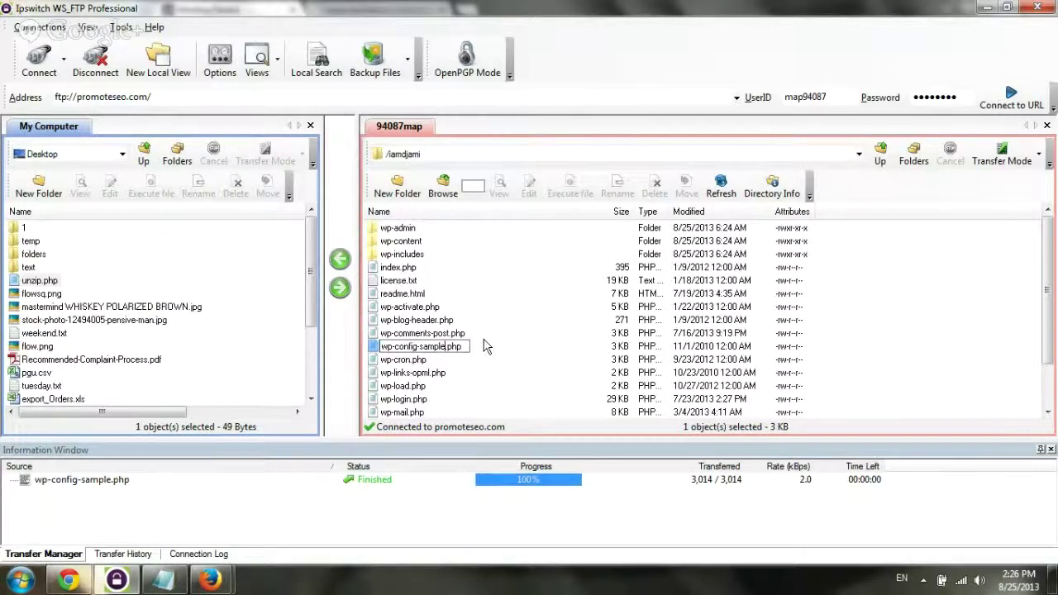
pyautogui.press('BackSpace')
pyautogui.press('BackSpace')
pyautogui.press('BackSpace')
pyautogui.press('BackSpace')
pyautogui.press('BackSpace')
pyautogui.press('BackSpace')
pyautogui.press('BackSpace')
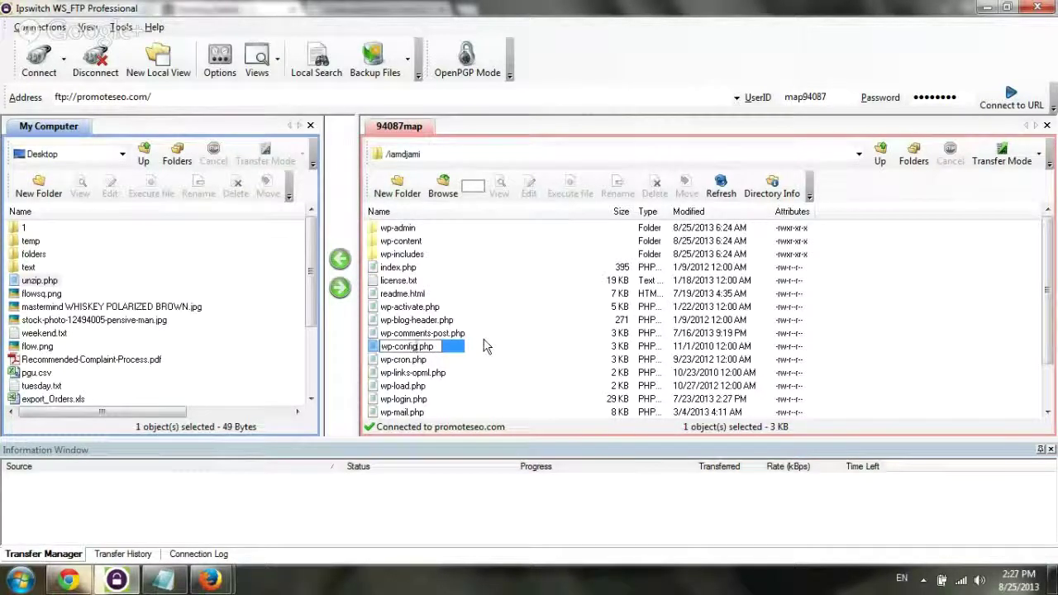
pyautogui.press('Return')
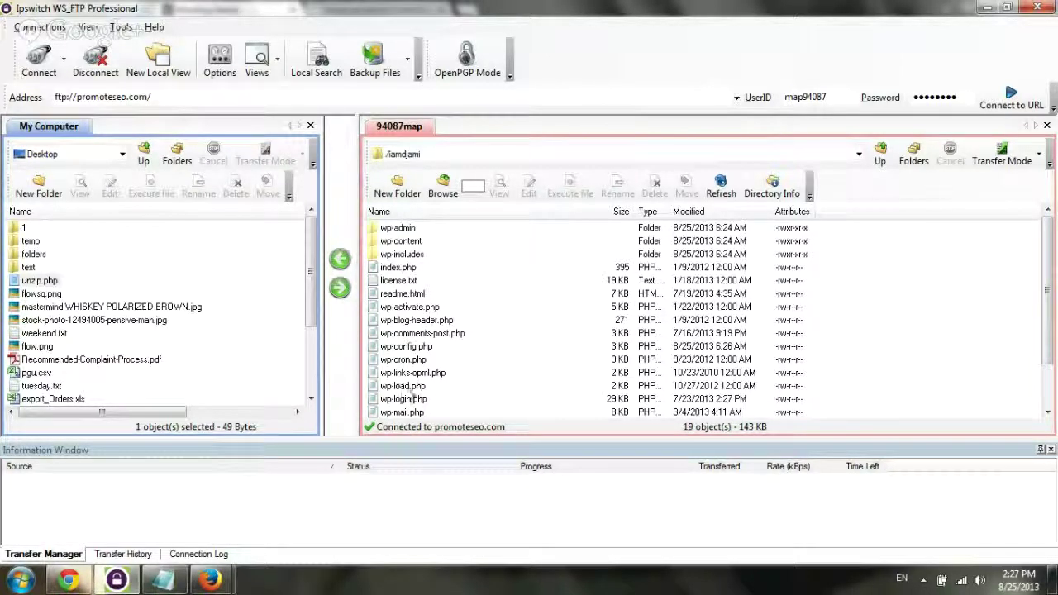
pyautogui.click(69, 581)
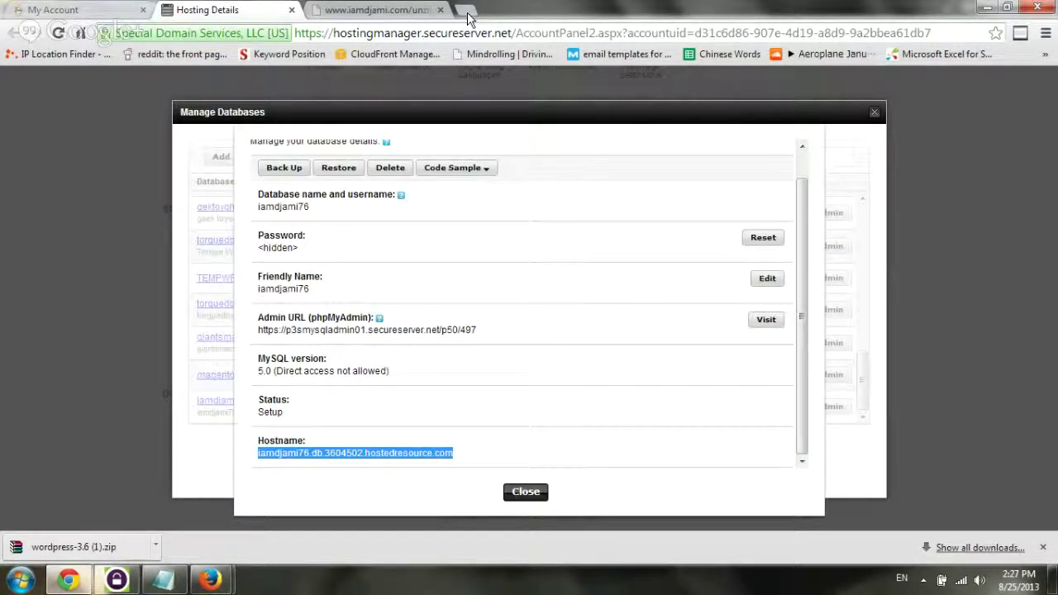
pyautogui.click(376, 10)
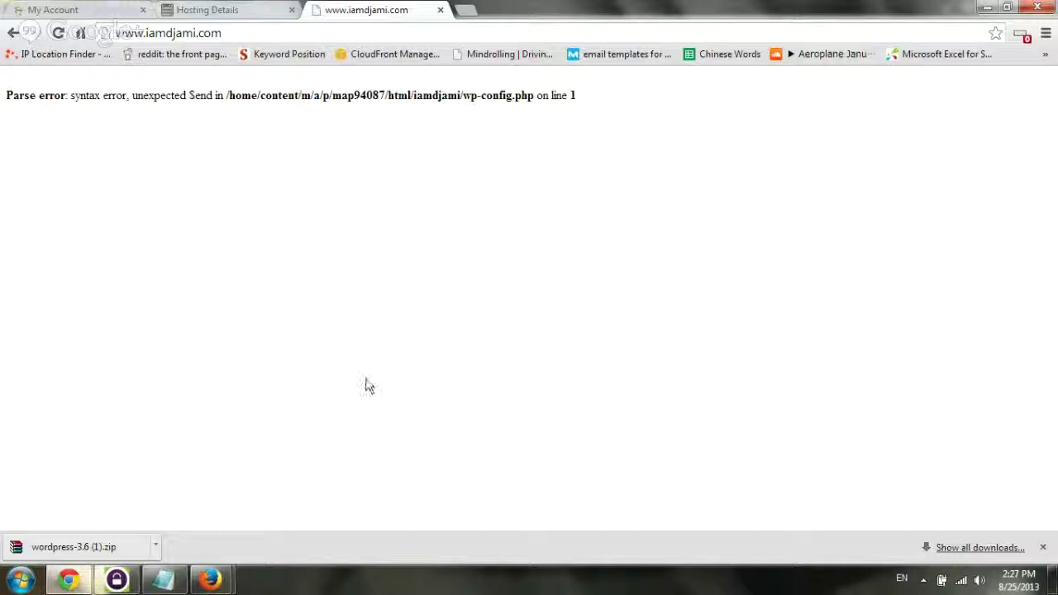
pyautogui.moveTo(128, 584)
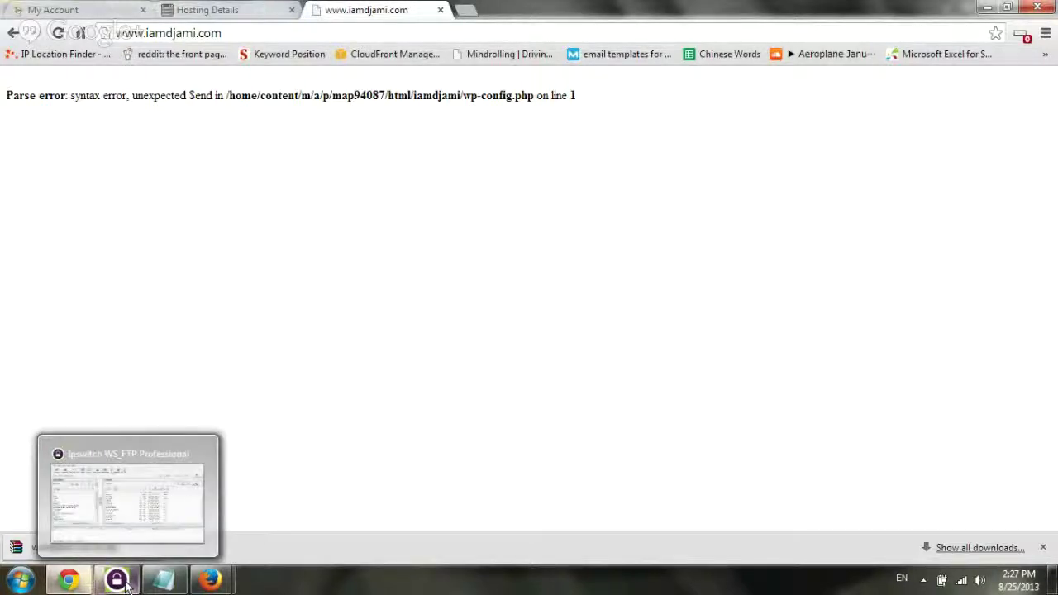
pyautogui.click(126, 584)
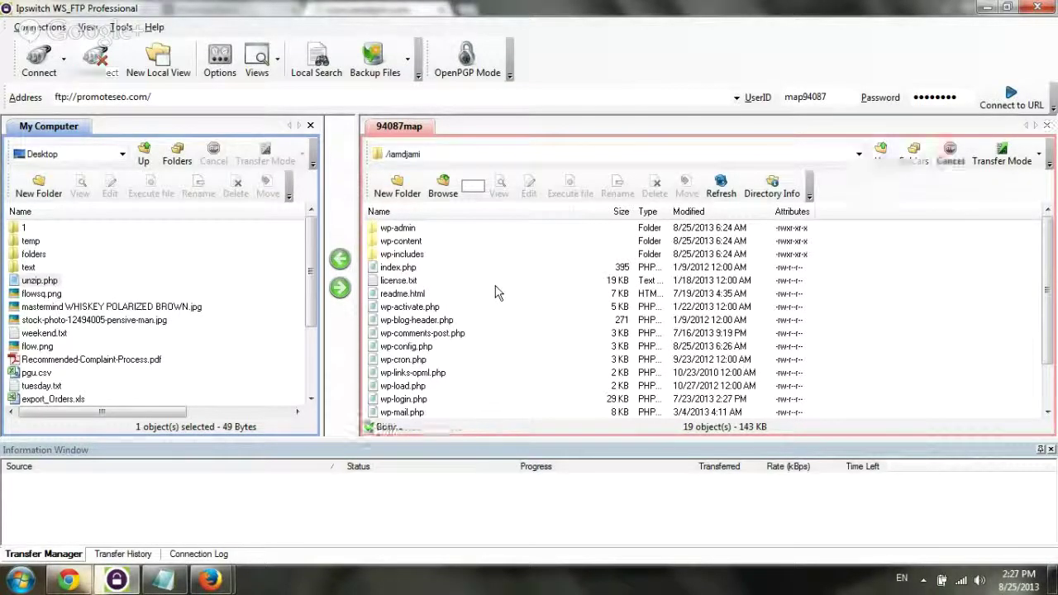
# Open the server's wp-config.php in the editor to inspect it, then close it unchanged
pyautogui.click(423, 347)
pyautogui.click(527, 188)
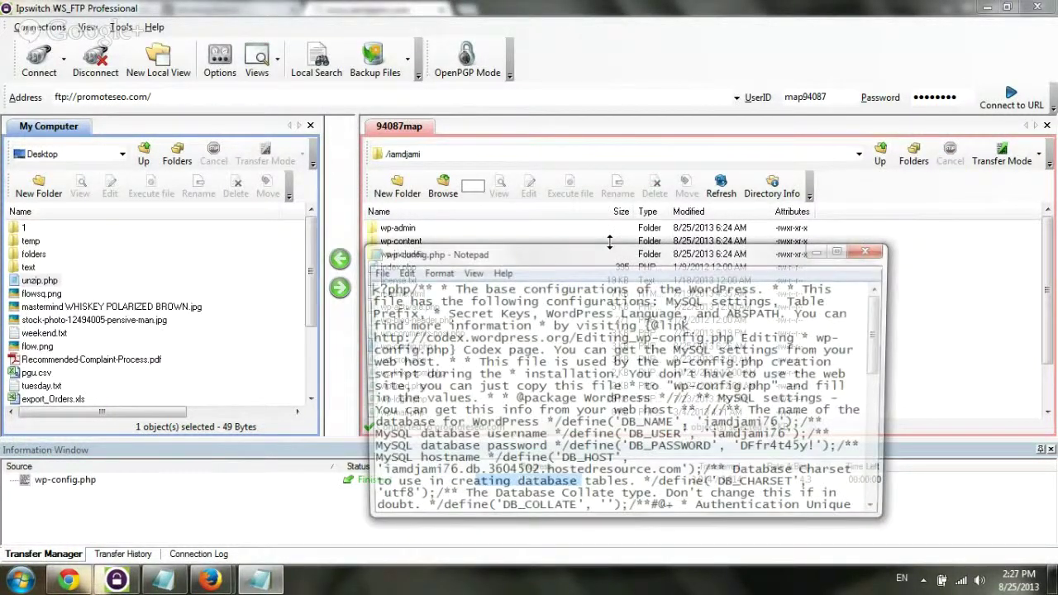
pyautogui.doubleClick(601, 253)
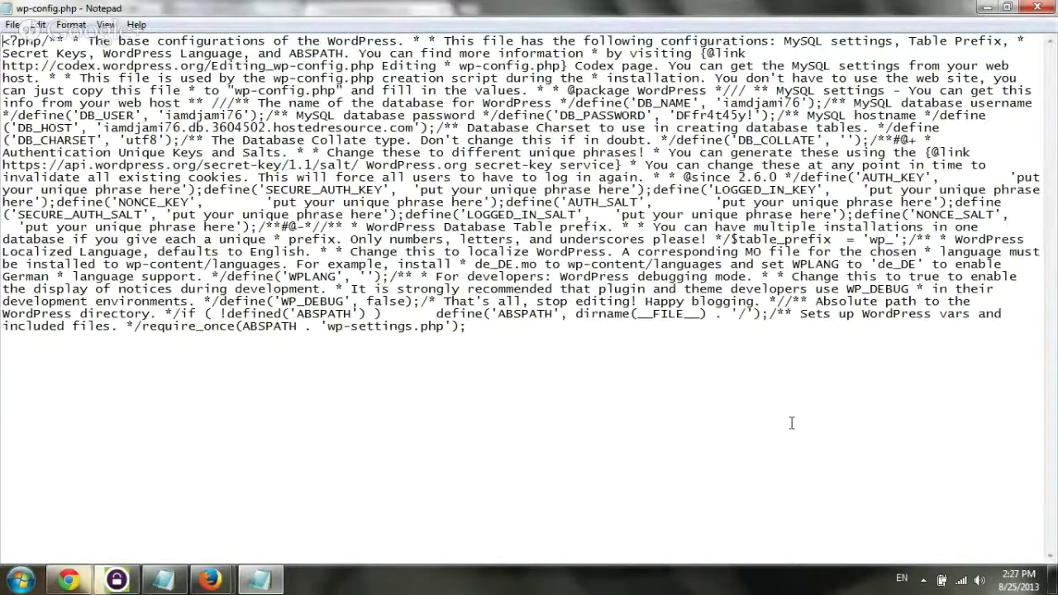
pyautogui.moveTo(791, 423); pyautogui.dragTo(2, 39)
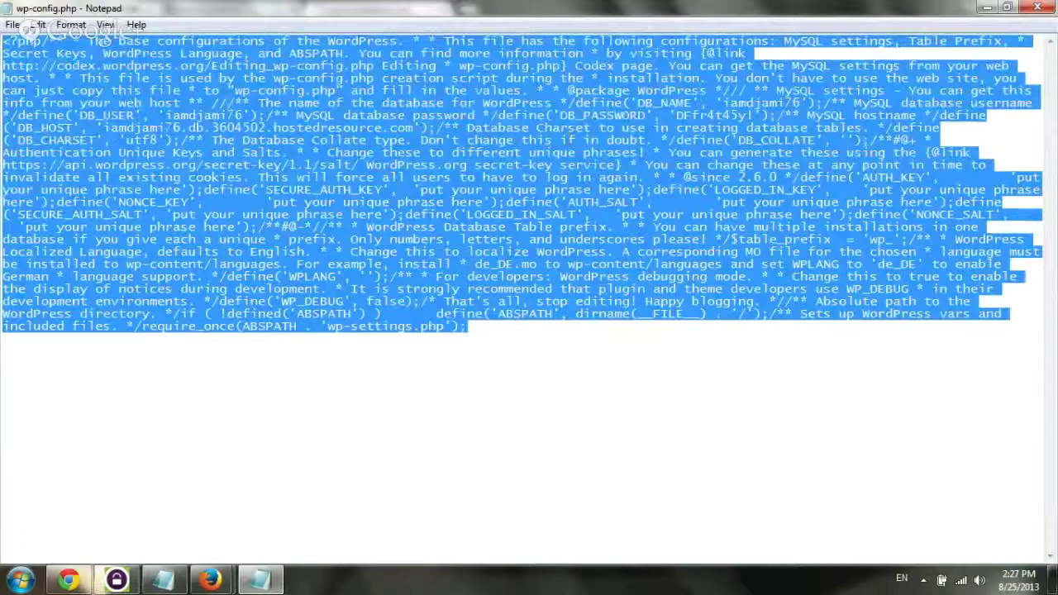
pyautogui.click(1037, 7)
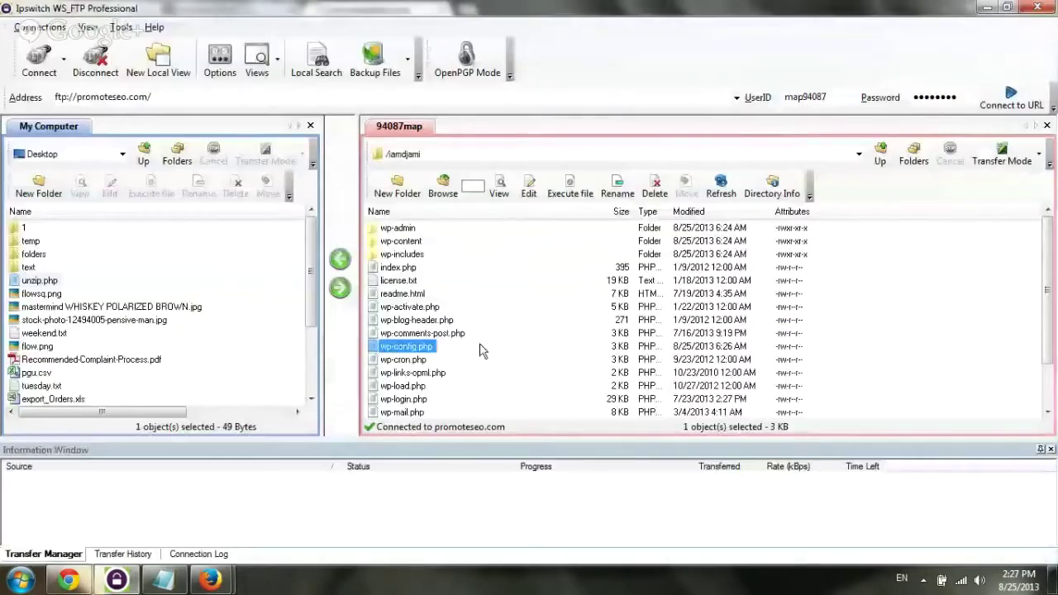
pyautogui.rightClick(428, 355)
pyautogui.press('Escape')
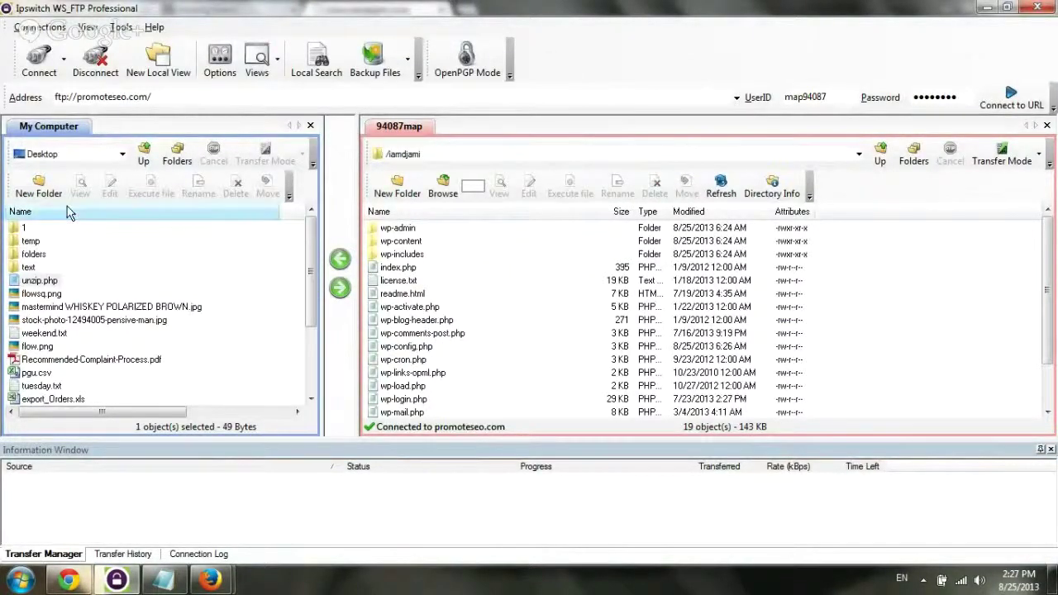
# Create a new 'temp' folder inside the local temp folder and download wp-config.php into it
pyautogui.doubleClick(31, 240)
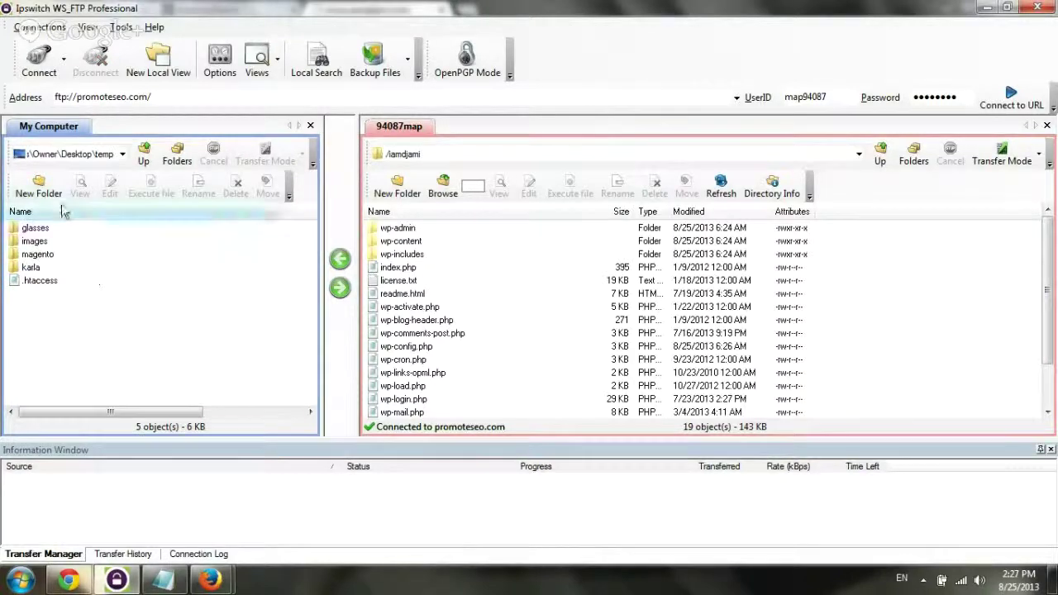
pyautogui.click(39, 187)
pyautogui.write('temp')
pyautogui.press('Return')
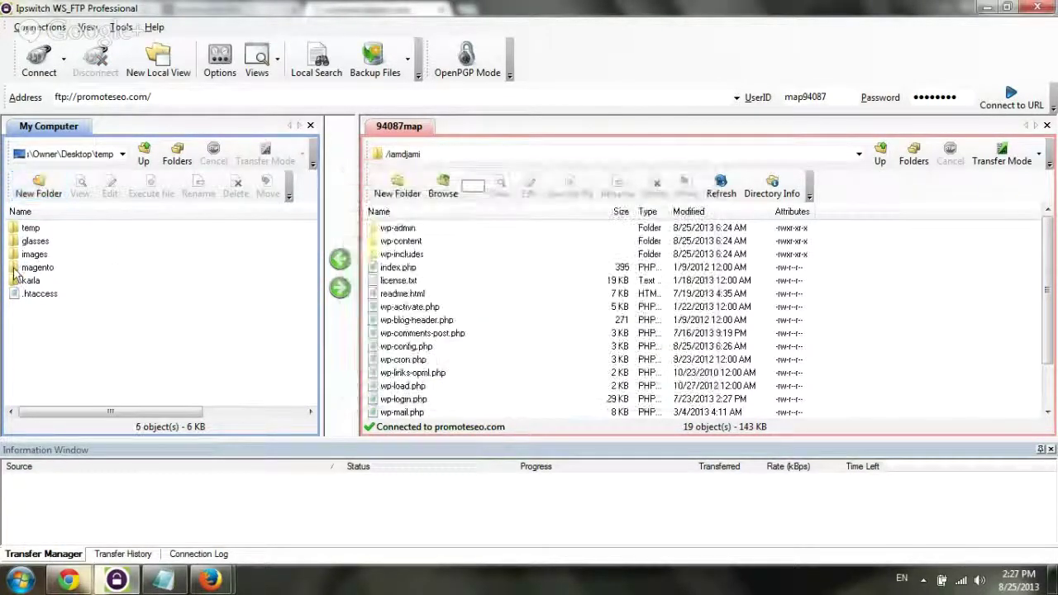
pyautogui.doubleClick(30, 227)
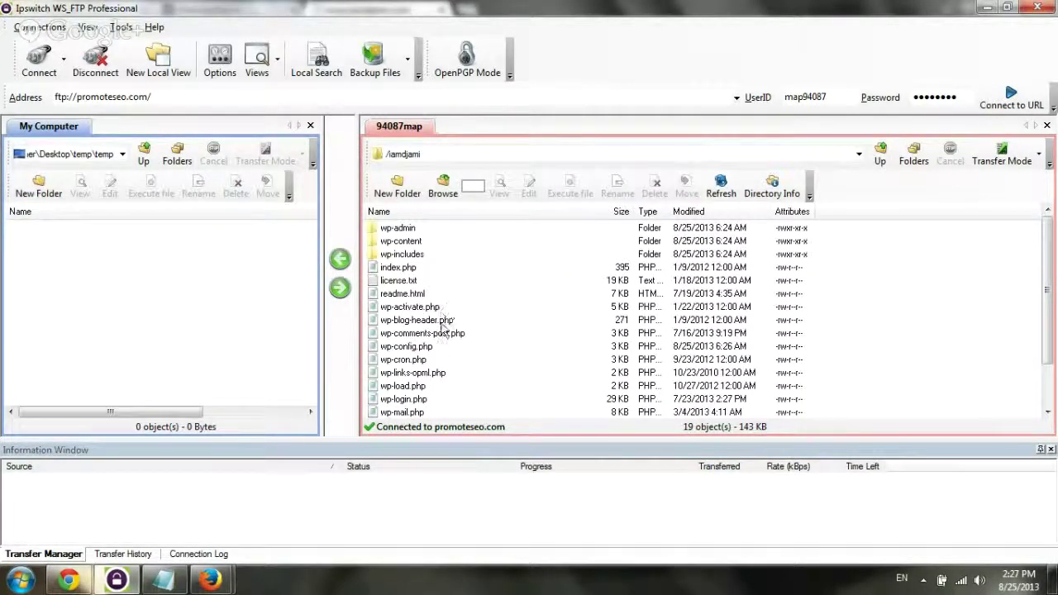
pyautogui.moveTo(413, 347); pyautogui.dragTo(132, 306)
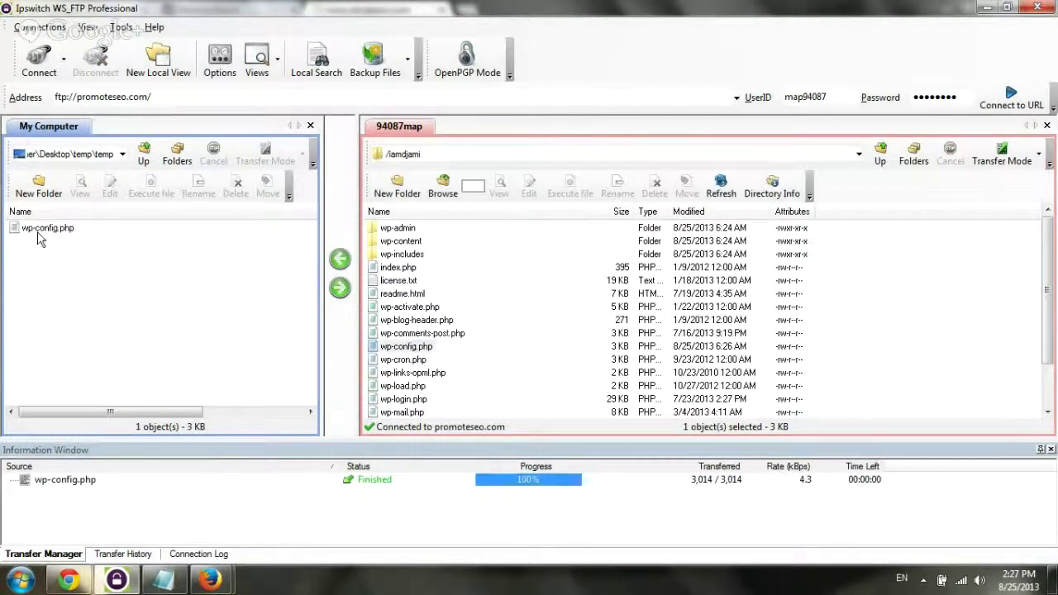
# Open the downloaded local wp-config.php in WordPad
pyautogui.click(39, 229)
pyautogui.click(113, 185)
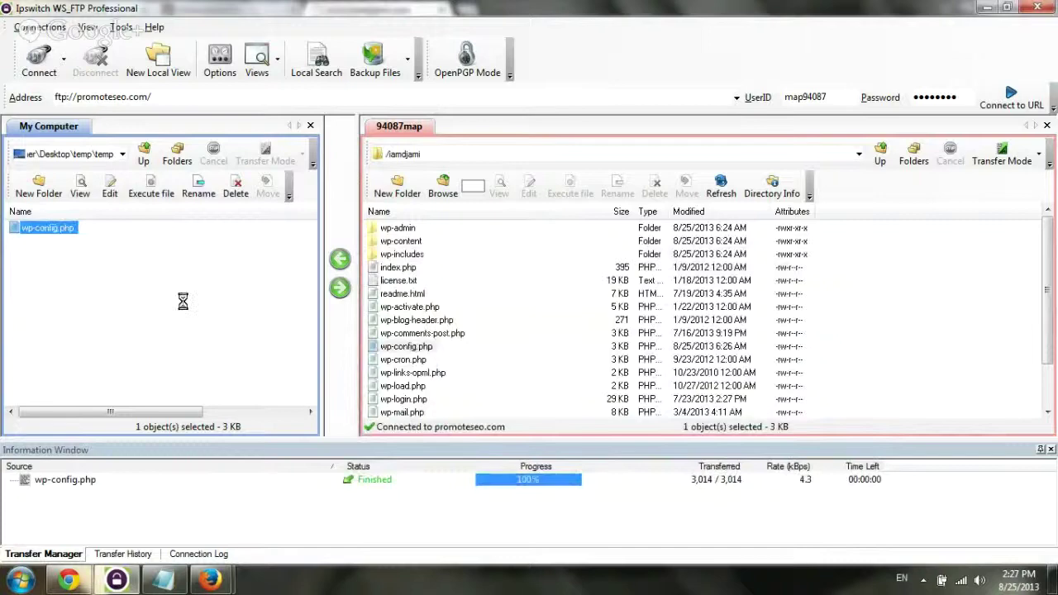
pyautogui.hotkey('shift', 'F10')
pyautogui.moveTo(240, 155)
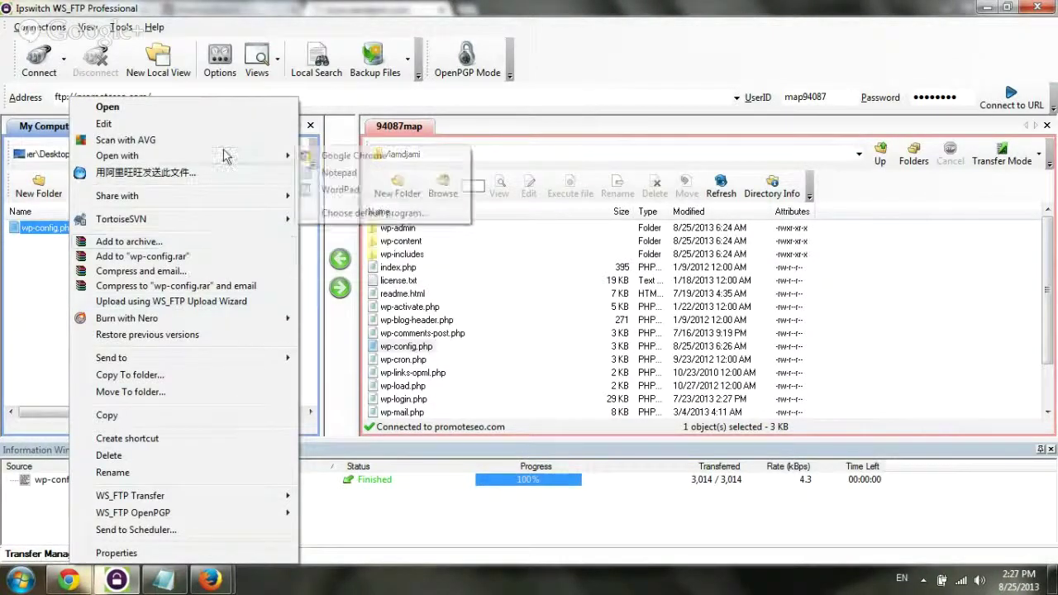
pyautogui.click(332, 192)
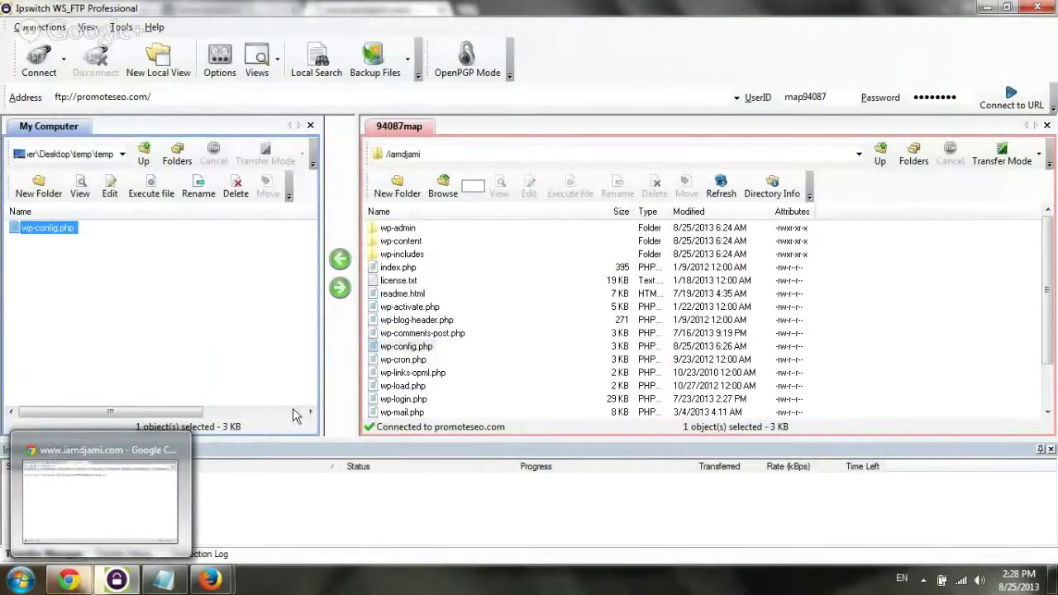
# Open wordpress-3.6 (1).zip from Chrome's downloads and extract wp-config-sample.php into the local temp folder
pyautogui.click(73, 582)
pyautogui.hotkey('ctrl', 'j')
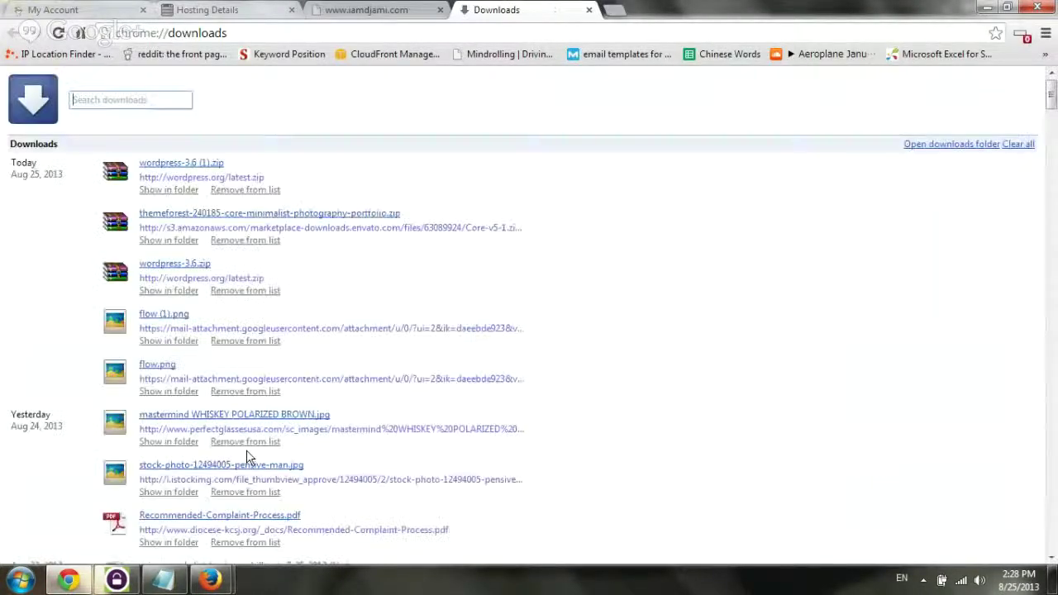
pyautogui.click(194, 167)
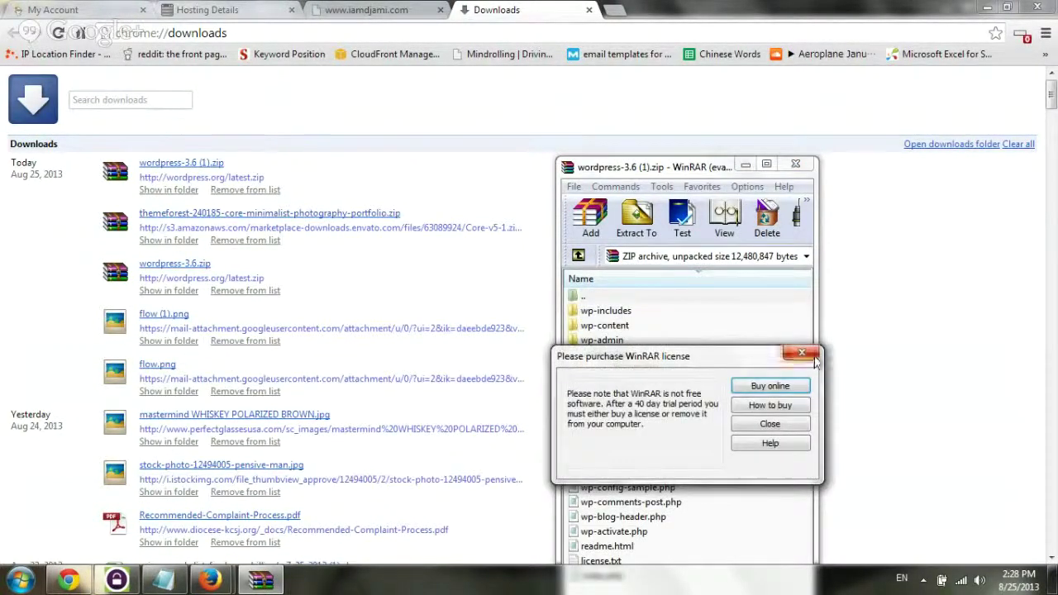
pyautogui.click(798, 354)
pyautogui.click(653, 495)
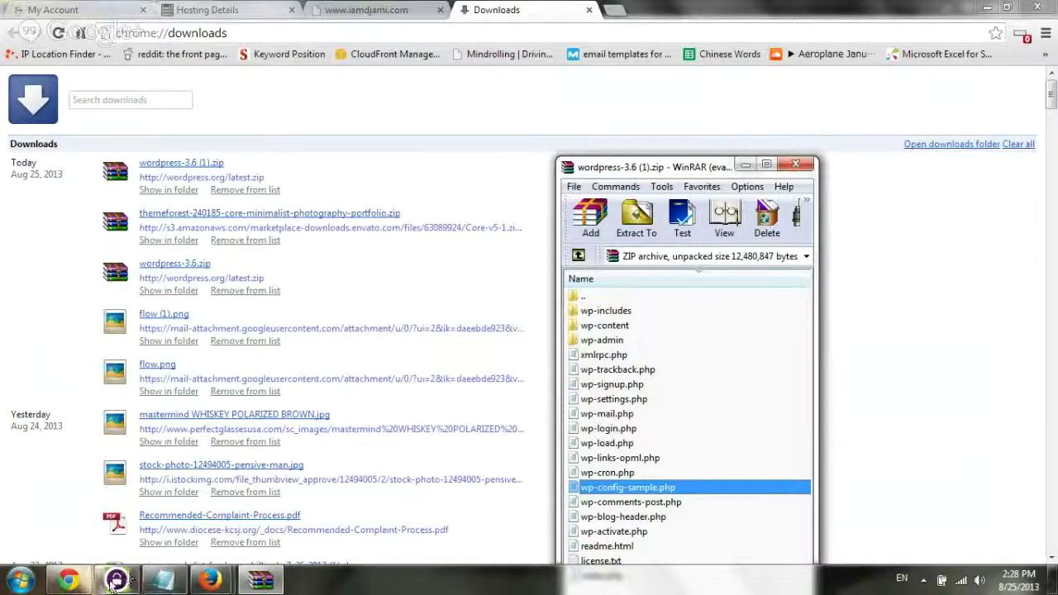
pyautogui.moveTo(116, 581); pyautogui.dragTo(247, 339)
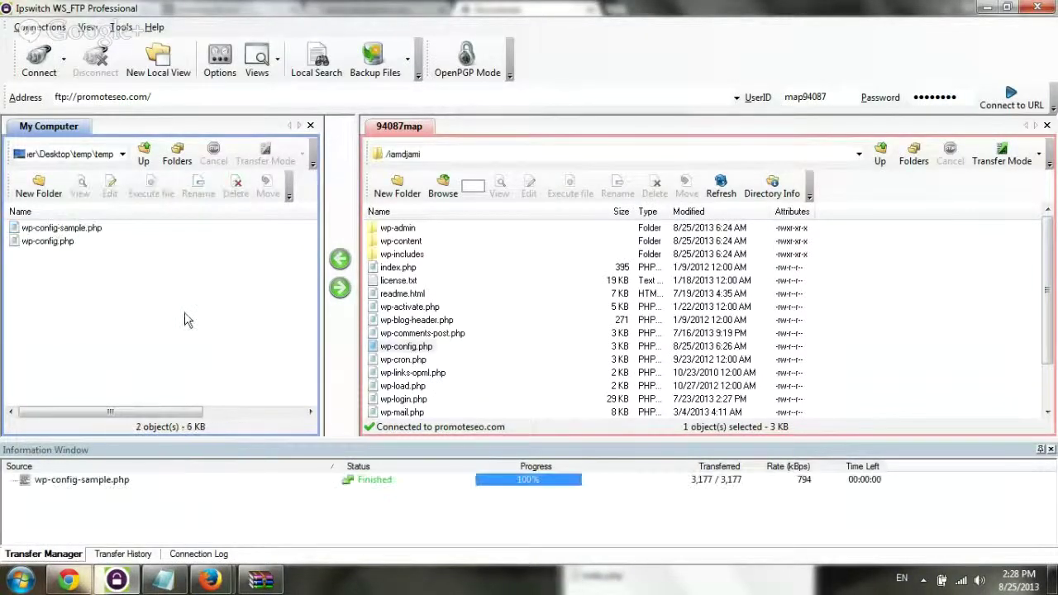
# Delete the old local wp-config.php and open wp-config-sample.php maximized in Notepad
pyautogui.click(80, 241)
pyautogui.press('Delete')
pyautogui.press('Return')
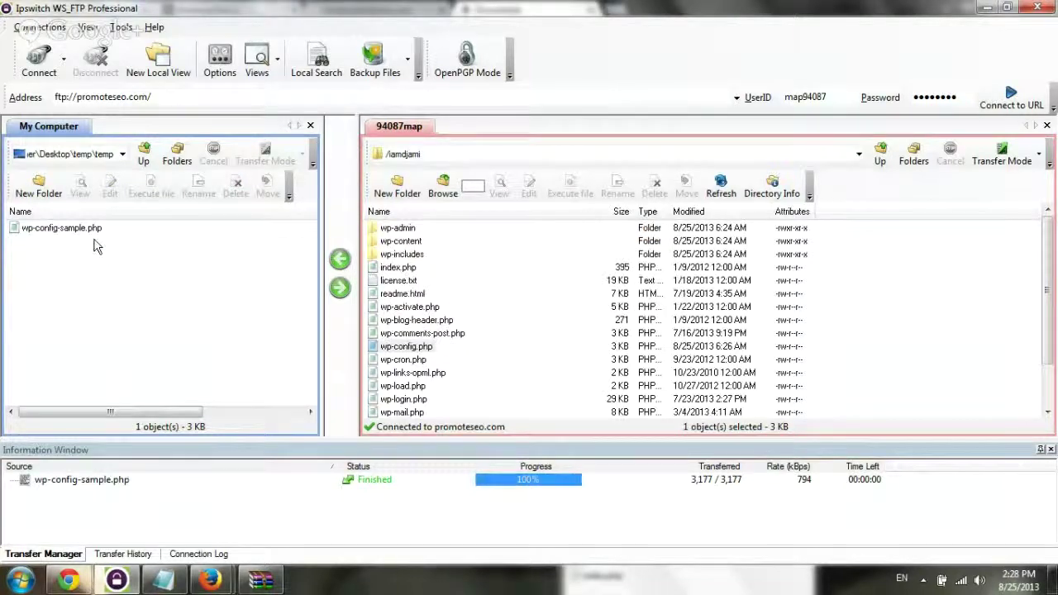
pyautogui.rightClick(71, 231)
pyautogui.click(71, 228)
pyautogui.rightClick(71, 228)
pyautogui.moveTo(256, 161)
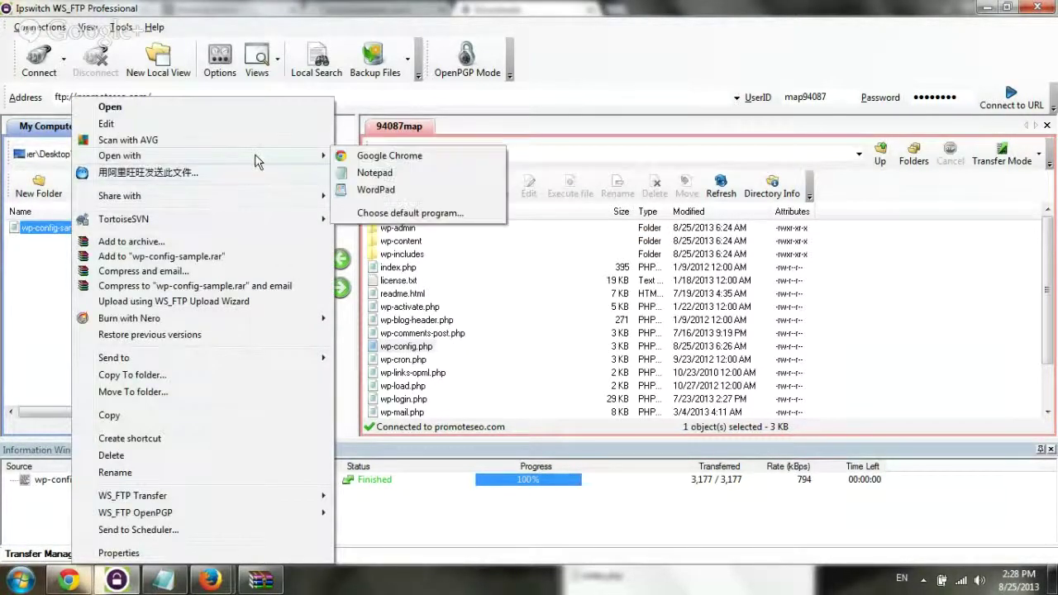
pyautogui.click(376, 189)
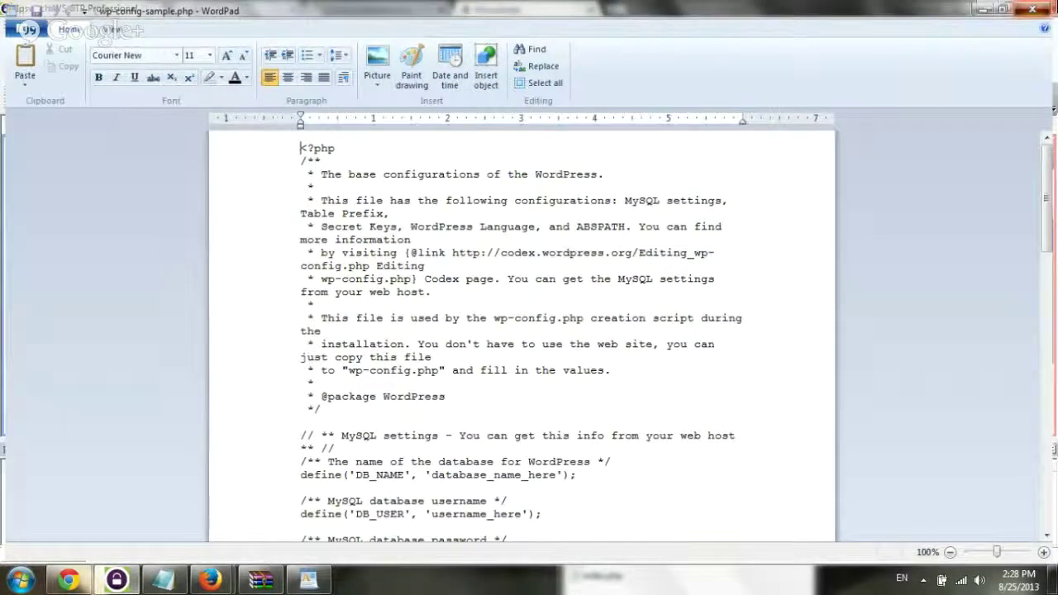
pyautogui.hotkey('alt', 'F4')
pyautogui.click(117, 200)
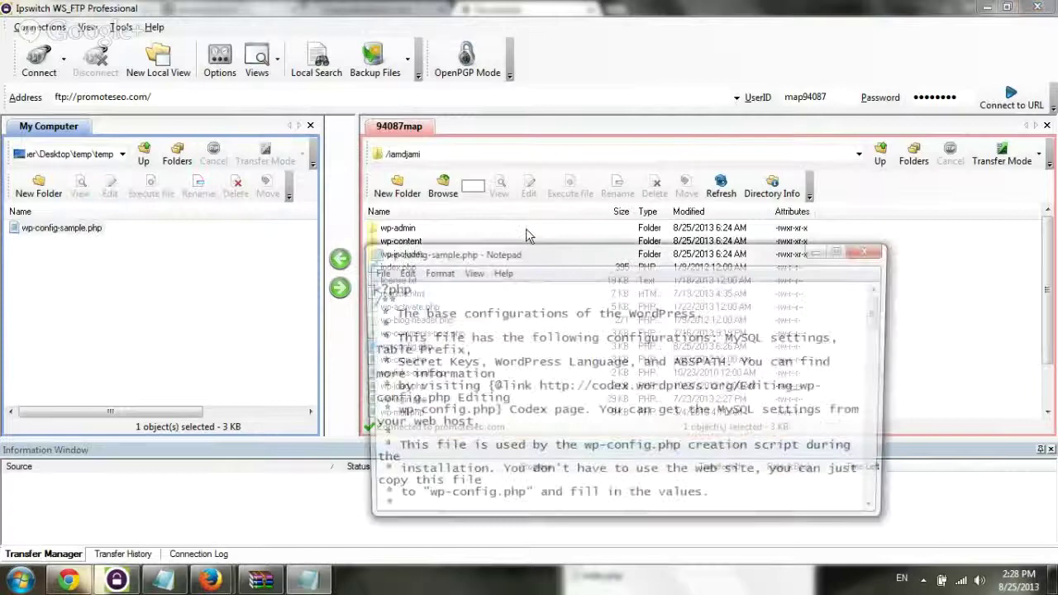
pyautogui.doubleClick(526, 253)
# Paste the database name and username from the iamdjami.txt notes over their placeholders
pyautogui.click(162, 578)
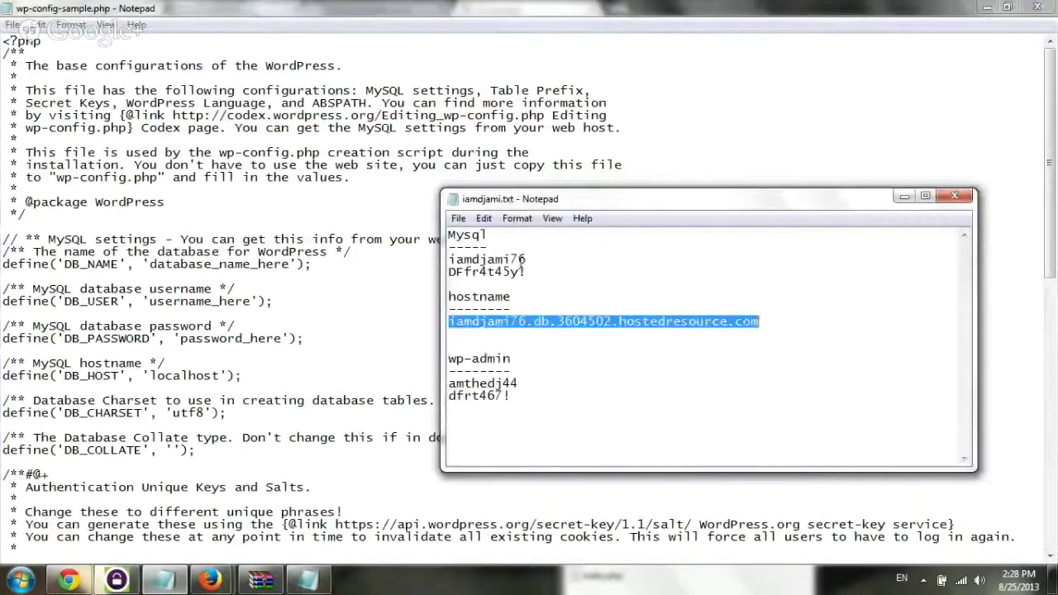
pyautogui.doubleClick(533, 258)
pyautogui.hotkey('ctrl', 'c')
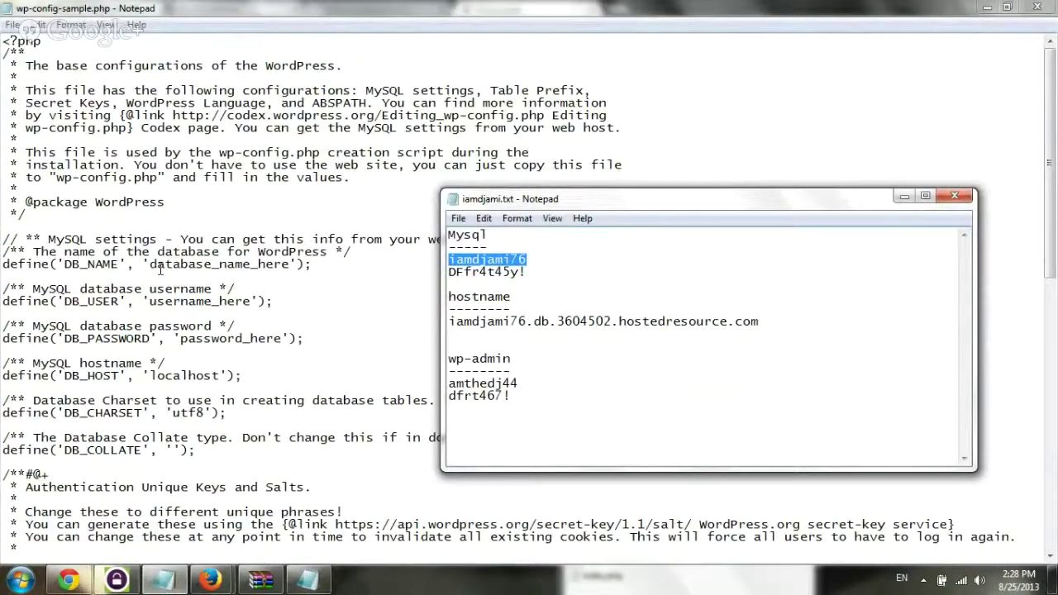
pyautogui.doubleClick(160, 266)
pyautogui.hotkey('ctrl', 'v')
pyautogui.moveTo(252, 301); pyautogui.dragTo(150, 302)
pyautogui.press('Delete')
pyautogui.hotkey('ctrl', 'v')
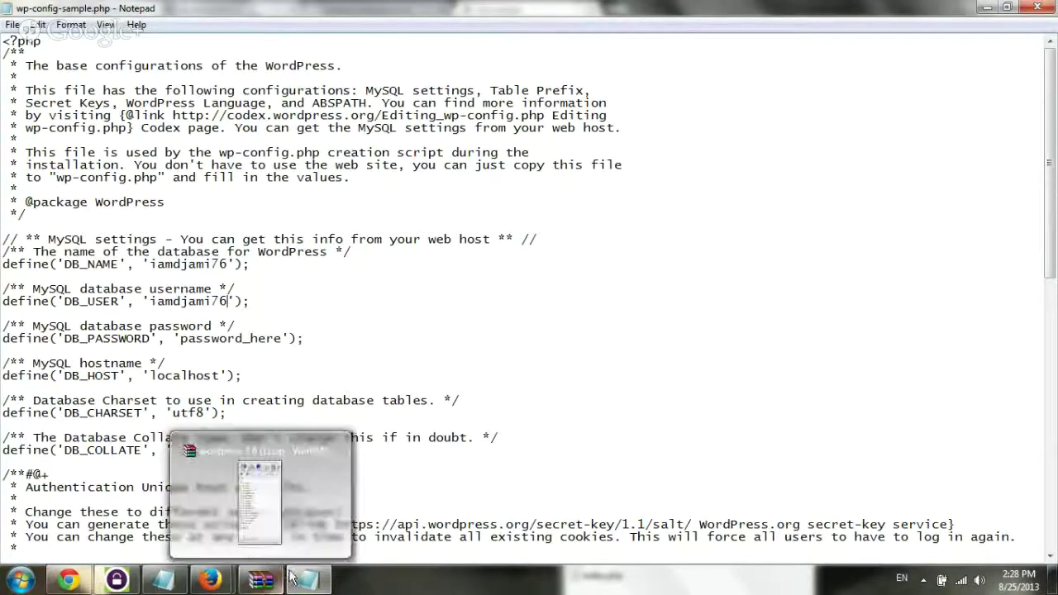
# Paste the database password and hostname from the notes over password_here and localhost
pyautogui.click(306, 578)
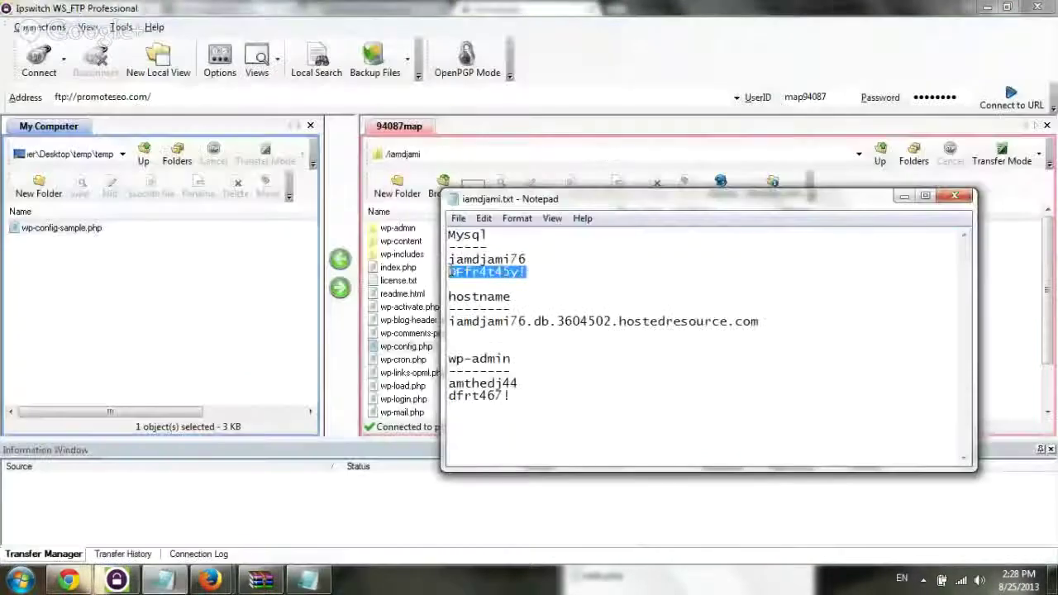
pyautogui.click(86, 582)
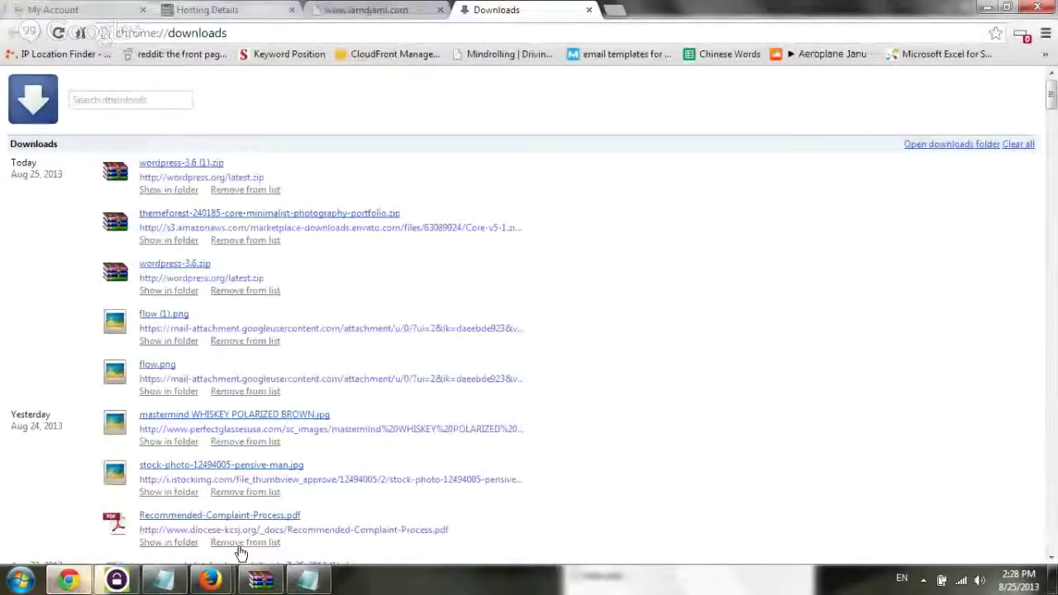
pyautogui.click(306, 579)
pyautogui.moveTo(180, 339); pyautogui.dragTo(281, 342)
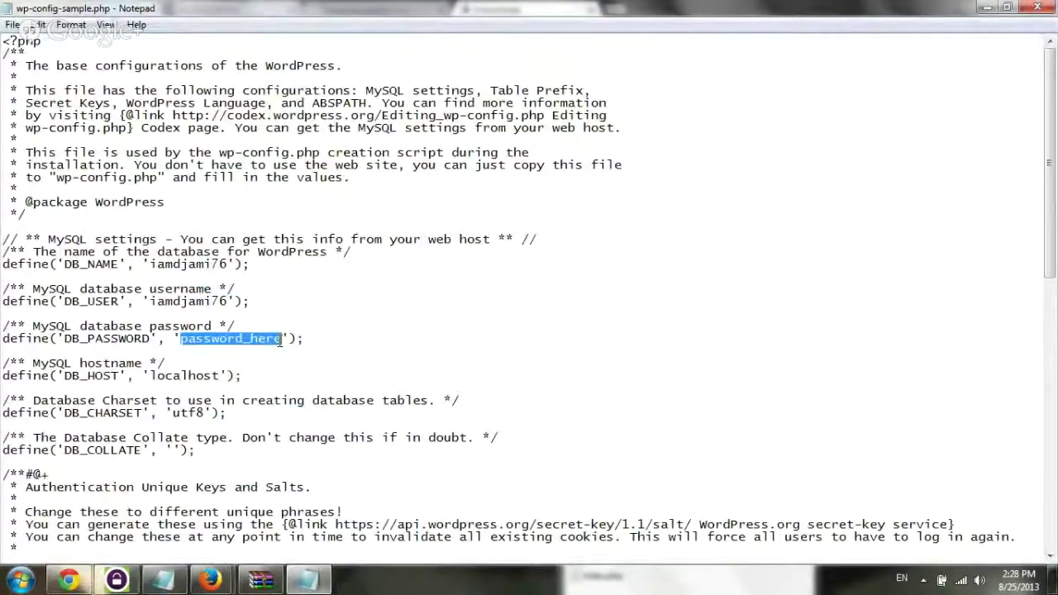
pyautogui.hotkey('ctrl', 'v')
pyautogui.hotkey('alt', 'Tab')
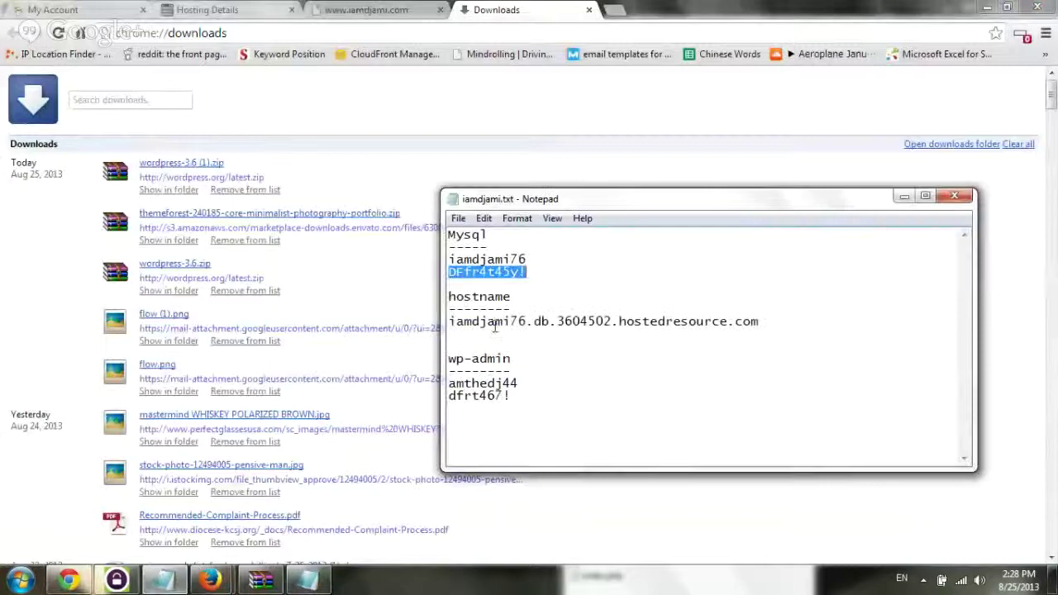
pyautogui.moveTo(759, 321); pyautogui.dragTo(448, 321)
pyautogui.hotkey('ctrl', 'c')
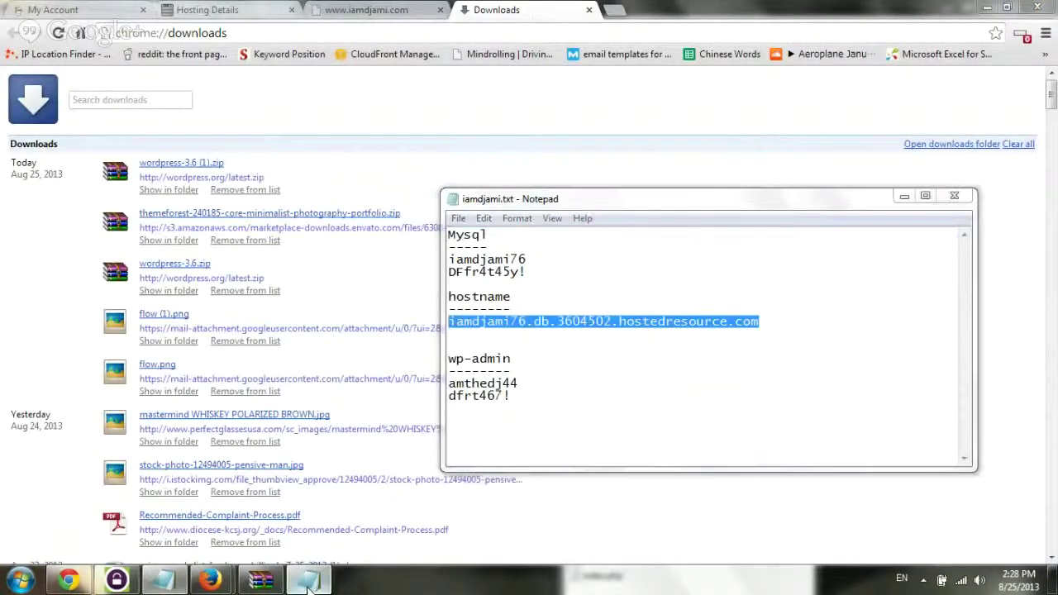
pyautogui.click(307, 584)
pyautogui.moveTo(151, 375); pyautogui.dragTo(219, 376)
pyautogui.hotkey('ctrl', 'v')
# Save the edited config and rename the local file to wp-config.php
pyautogui.click(1036, 7)
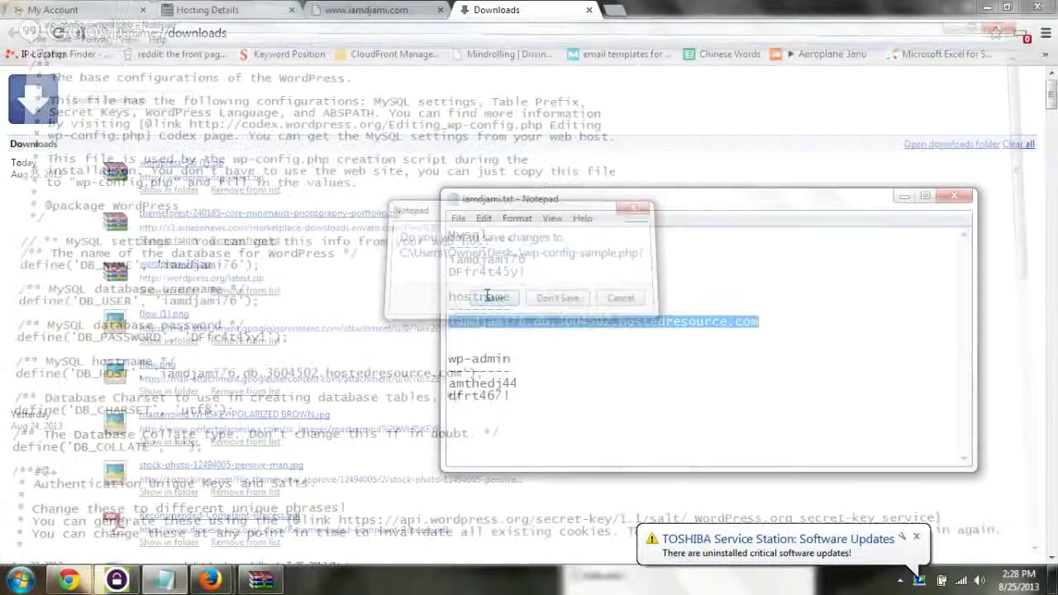
pyautogui.moveTo(62, 227); pyautogui.dragTo(104, 227)
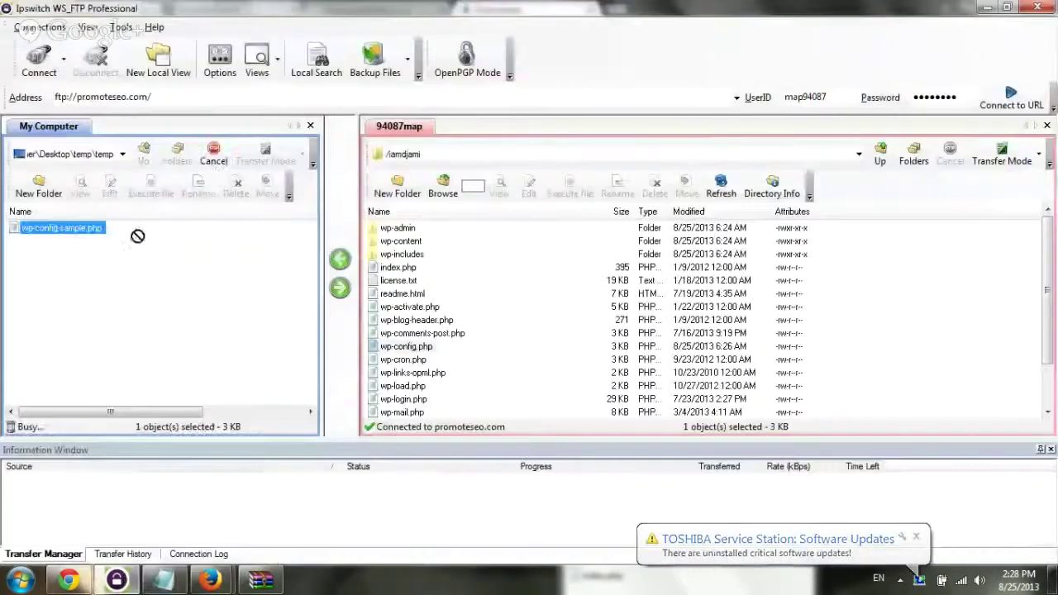
pyautogui.click(89, 226)
pyautogui.click(88, 227)
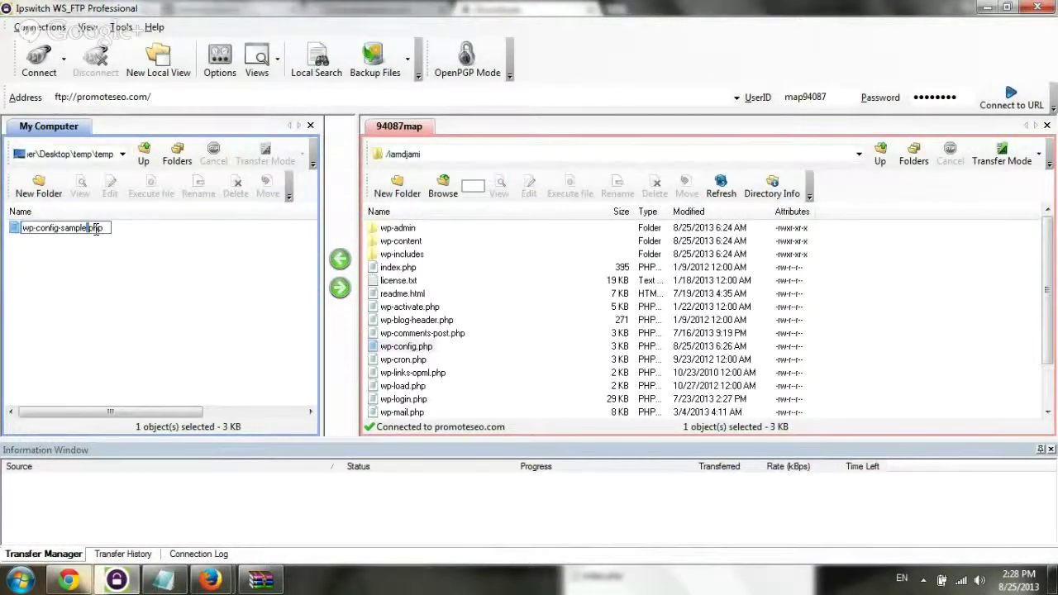
pyautogui.press('BackSpace')
pyautogui.press('BackSpace')
pyautogui.press('BackSpace')
pyautogui.press('BackSpace')
pyautogui.press('BackSpace')
pyautogui.press('BackSpace')
pyautogui.press('BackSpace')
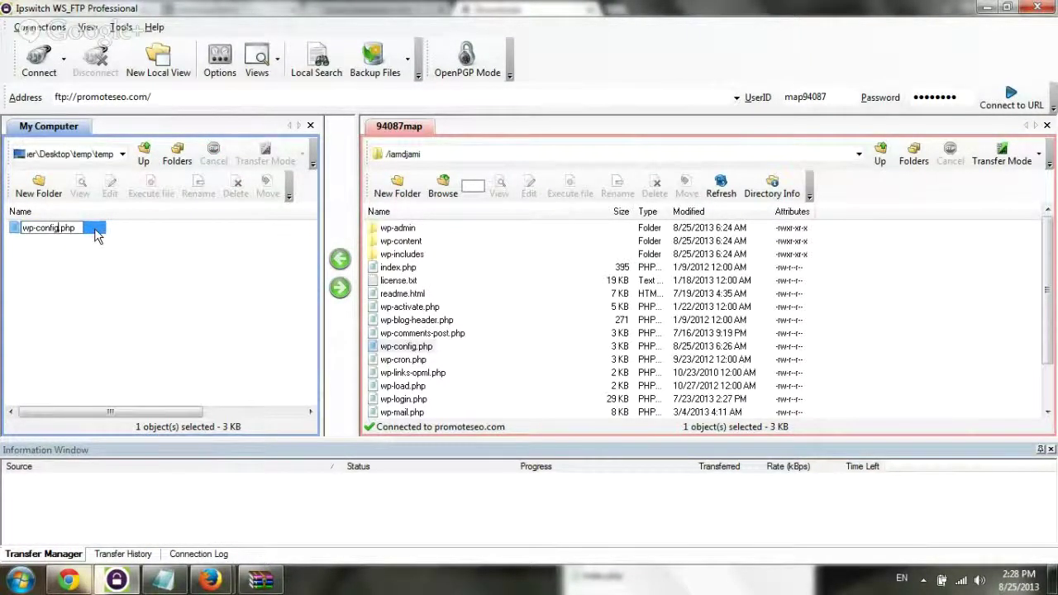
pyautogui.press('Return')
# Upload wp-config.php to /iamdjami, overwriting the server's existing copy
pyautogui.moveTo(66, 231); pyautogui.dragTo(707, 314)
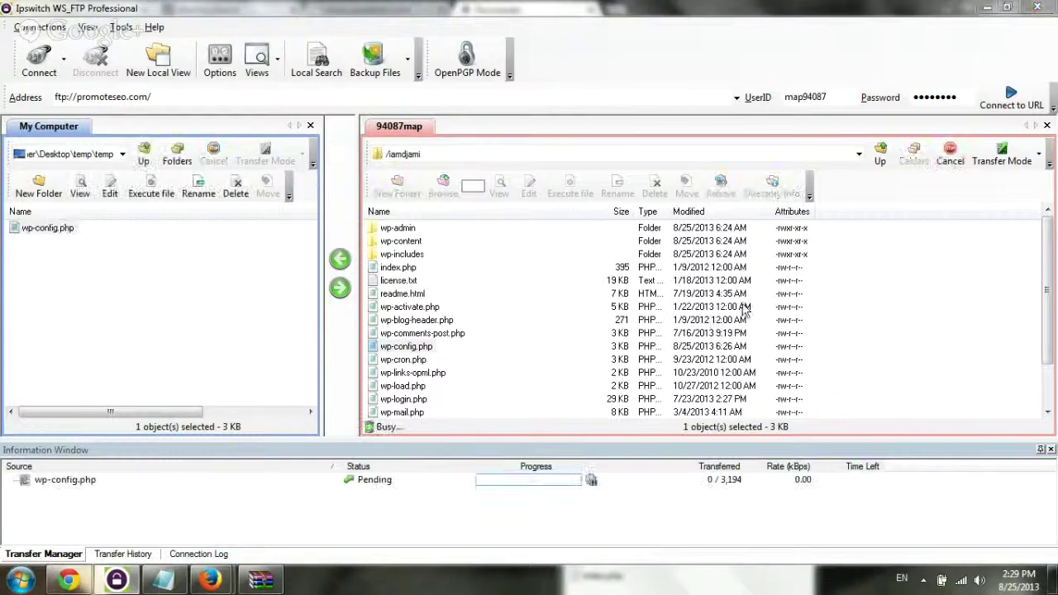
pyautogui.click(483, 349)
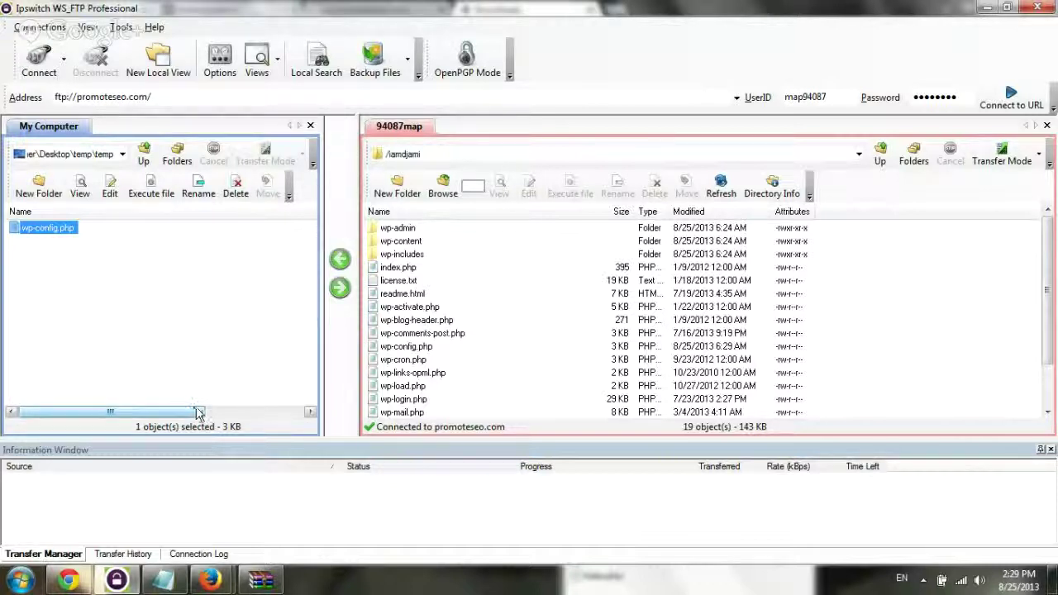
pyautogui.click(572, 314)
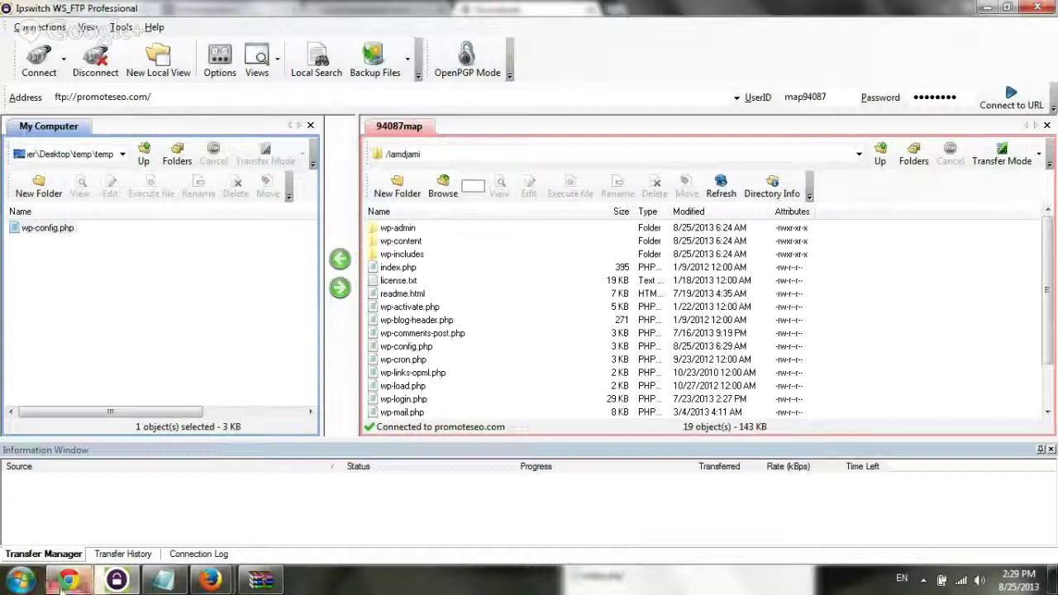
# Reload the install page and set the Site Title to 'I am DJ ami'
pyautogui.click(66, 580)
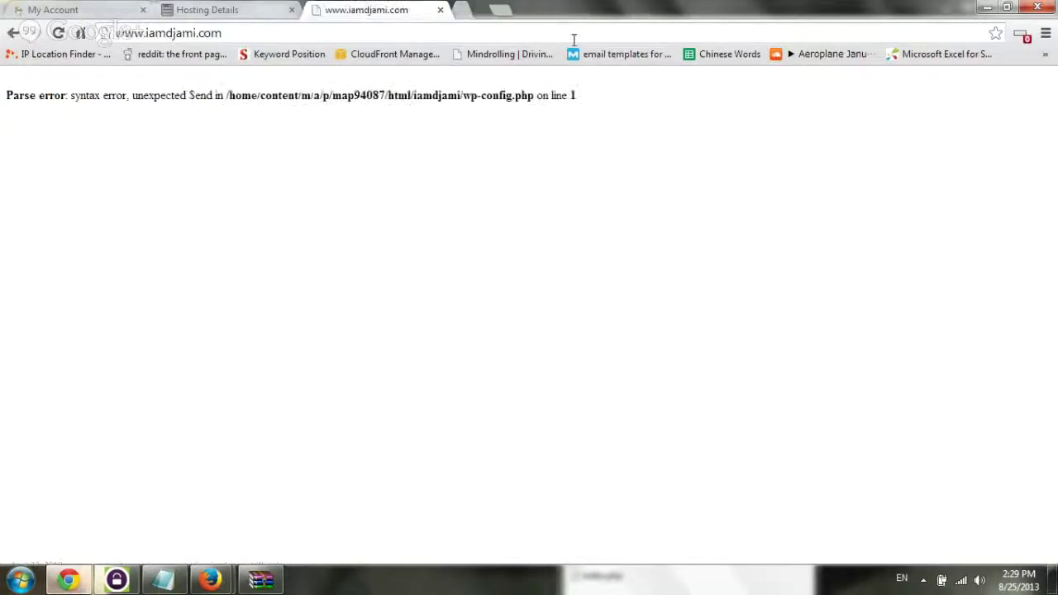
pyautogui.press('F5')
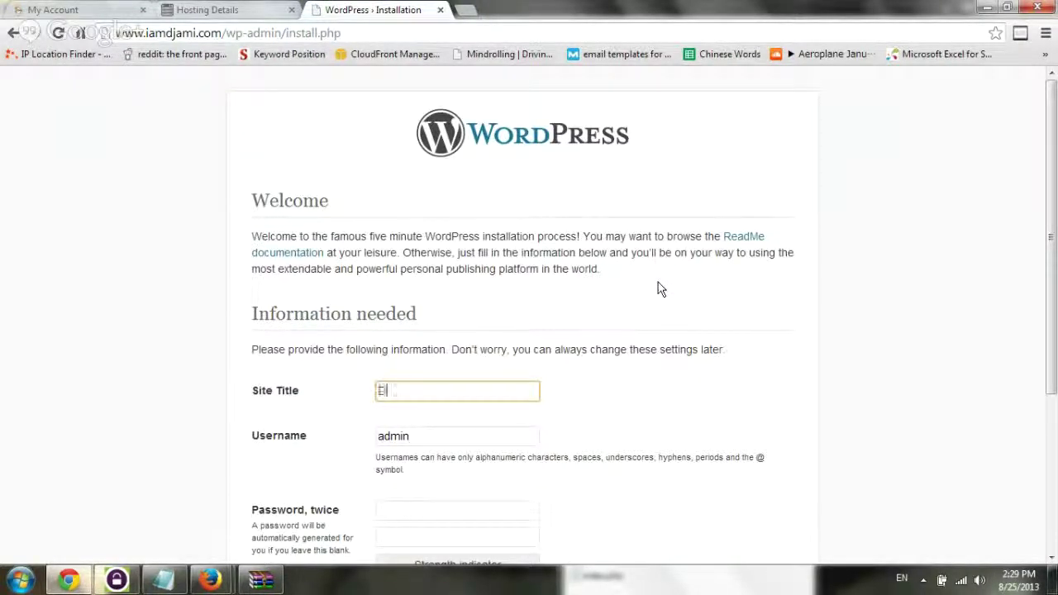
pyautogui.press('BackSpace')
pyautogui.write('I am DJ ami')
pyautogui.scroll(-1, 581, 302)
pyautogui.click(142, 496)
pyautogui.click(302, 370)
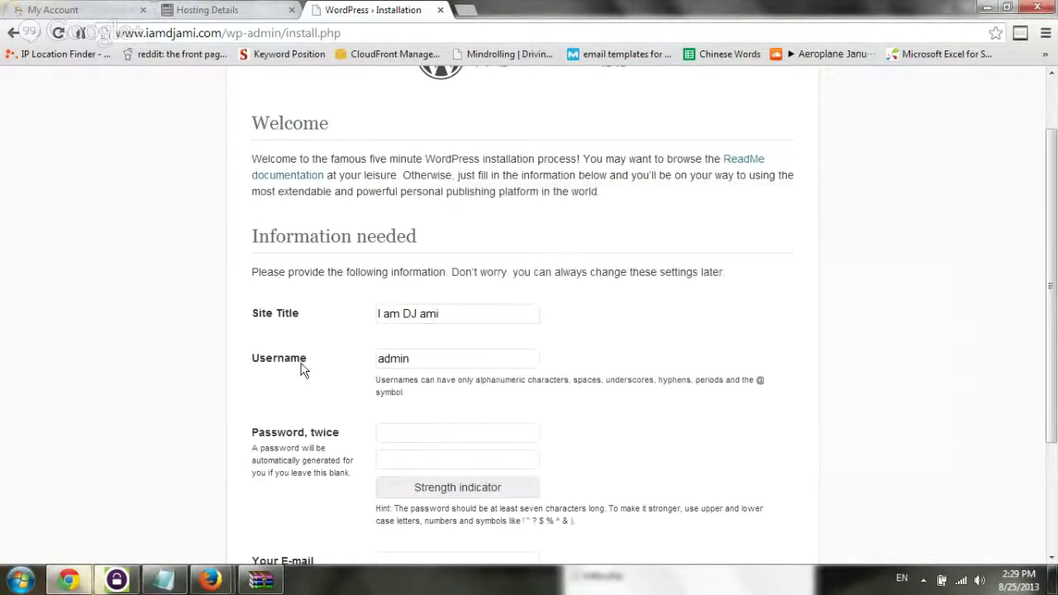
# Fill in the admin username and both password boxes with the credentials from the notes
pyautogui.click(176, 585)
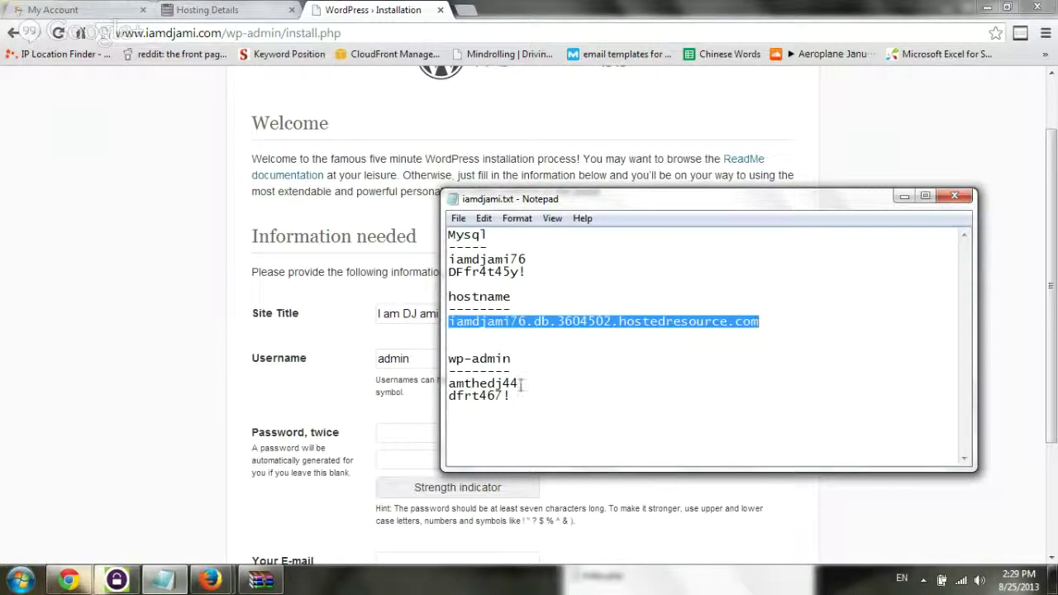
pyautogui.moveTo(522, 385); pyautogui.dragTo(446, 385)
pyautogui.hotkey('ctrl', 'c')
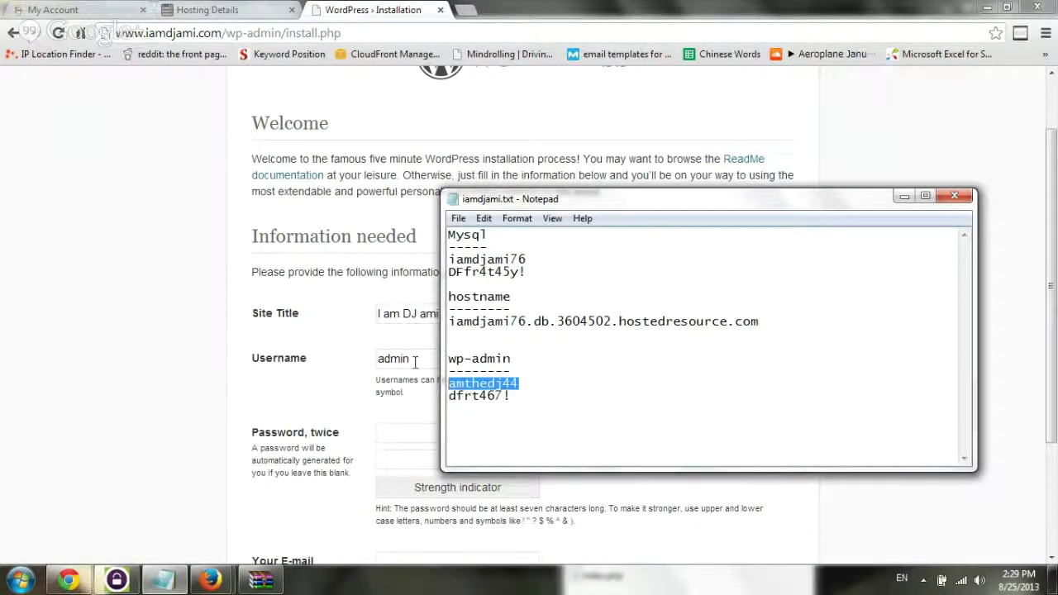
pyautogui.doubleClick(415, 361)
pyautogui.hotkey('ctrl', 'v')
pyautogui.click(169, 581)
pyautogui.moveTo(578, 396); pyautogui.dragTo(442, 399)
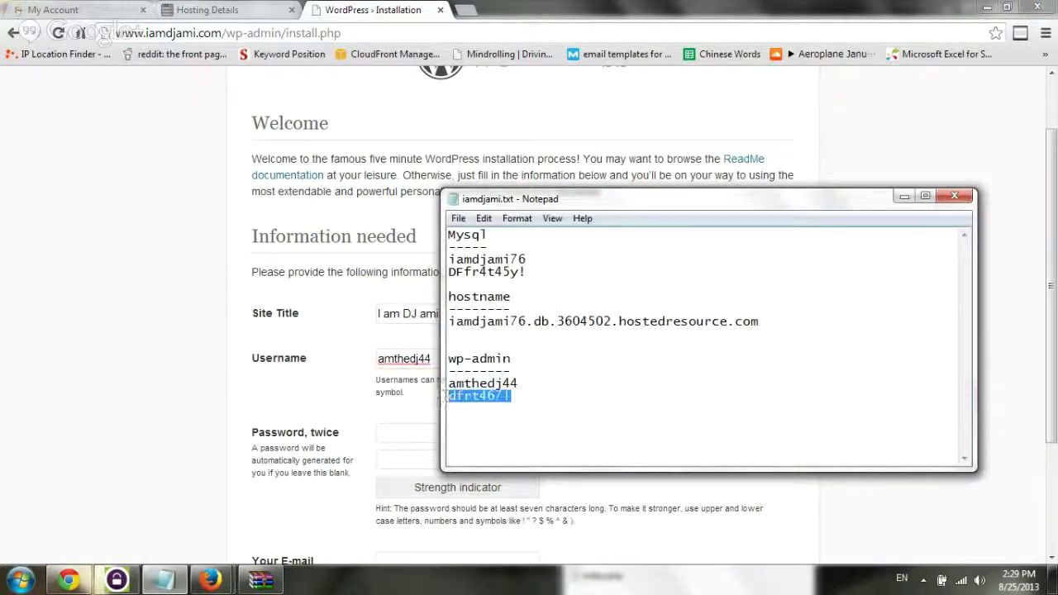
pyautogui.hotkey('ctrl', 'c')
pyautogui.click(417, 436)
pyautogui.hotkey('ctrl', 'v')
pyautogui.click(436, 457)
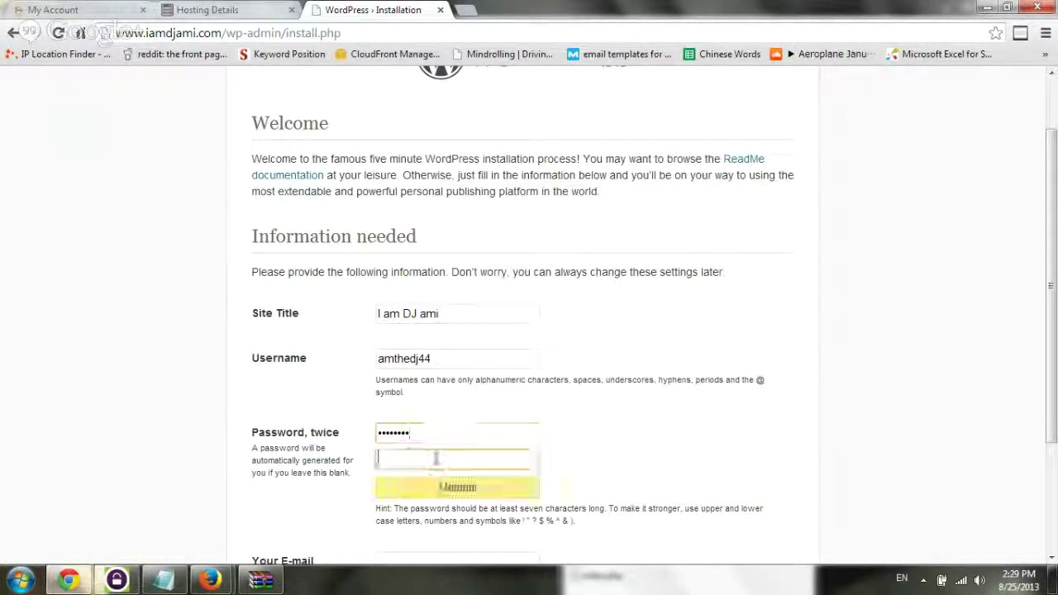
pyautogui.hotkey('ctrl', 'v')
# Enter the admin e-mail address, turn off search-engine indexing, and run Install WordPress
pyautogui.scroll(-2, 170, 417)
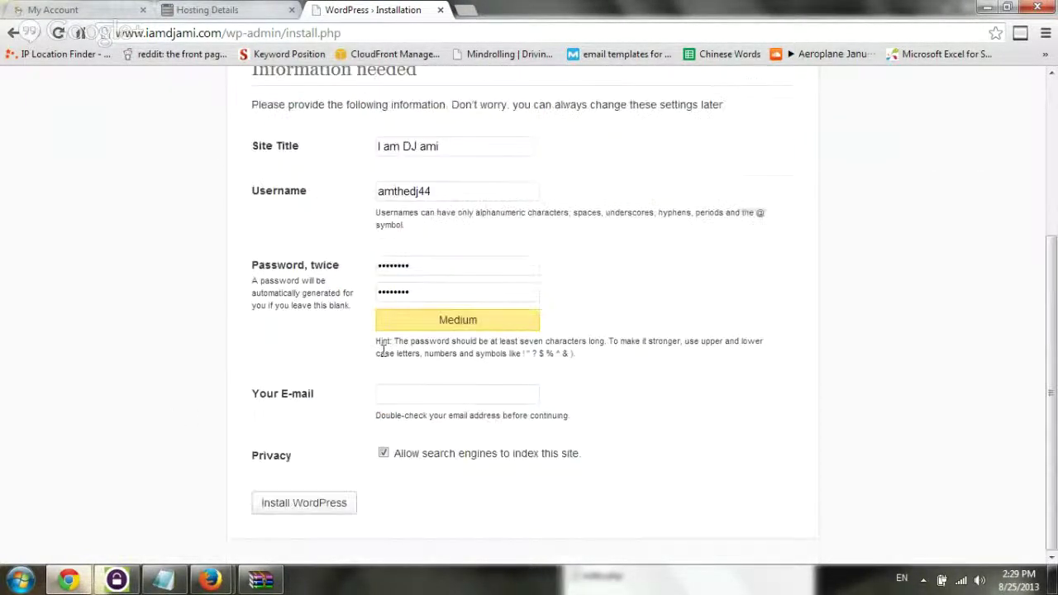
pyautogui.click(537, 394)
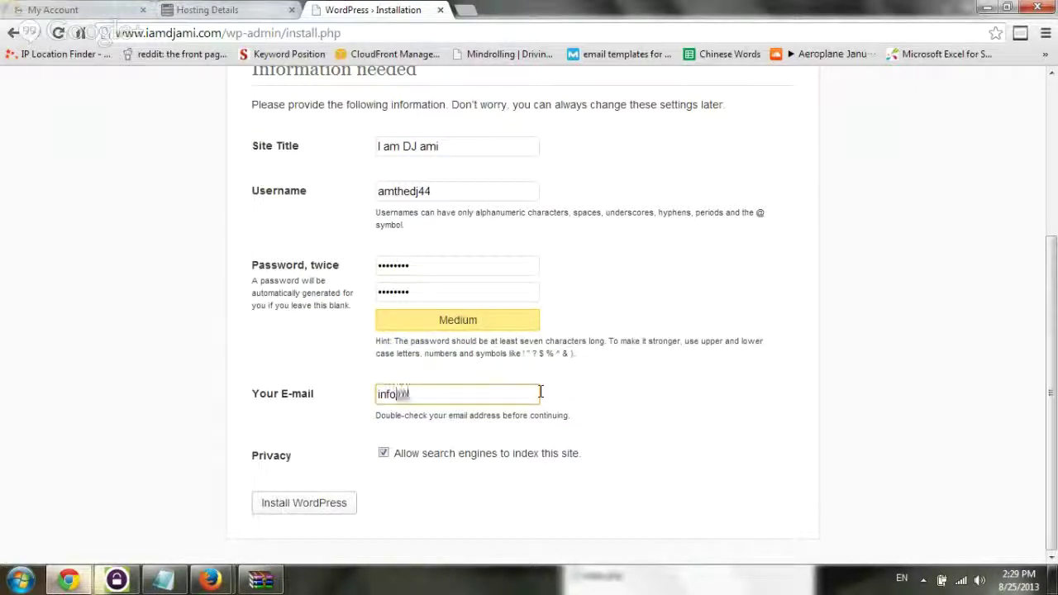
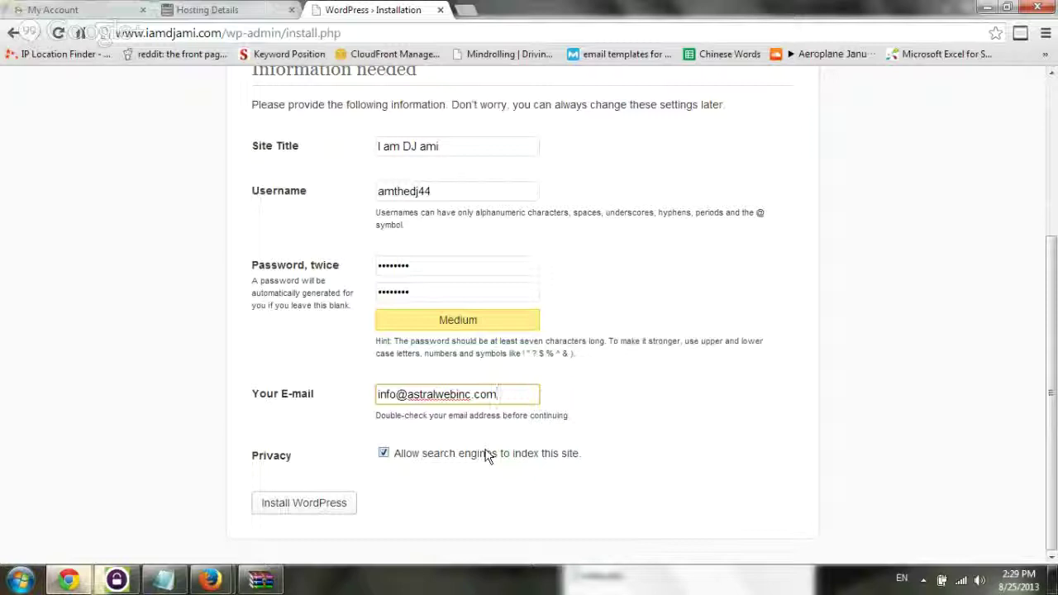
pyautogui.click(383, 456)
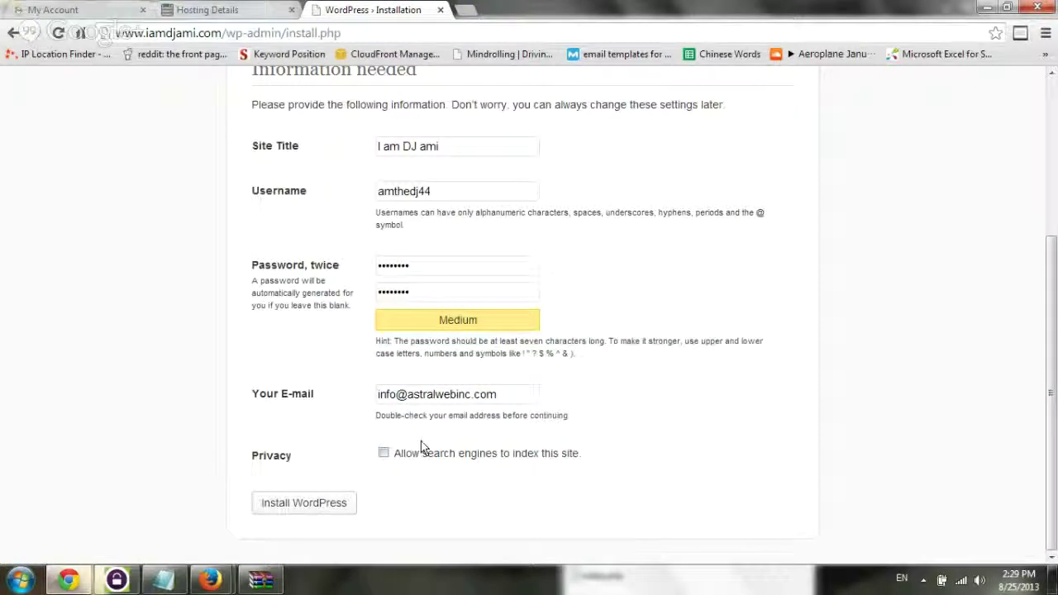
pyautogui.click(313, 509)
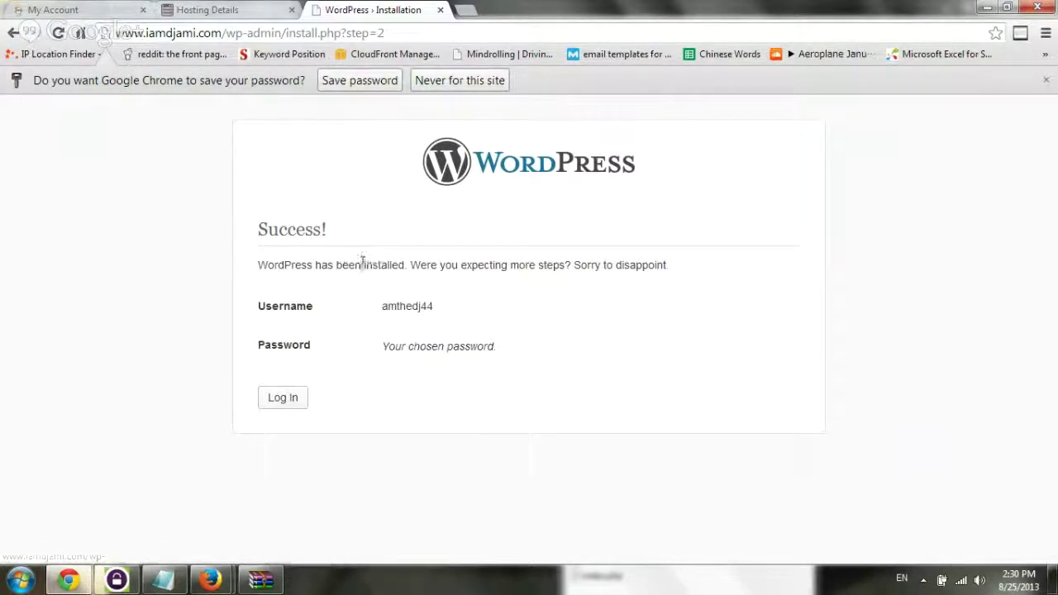
# Go to the site's login page and paste the admin password into the form
pyautogui.click(281, 398)
pyautogui.click(170, 581)
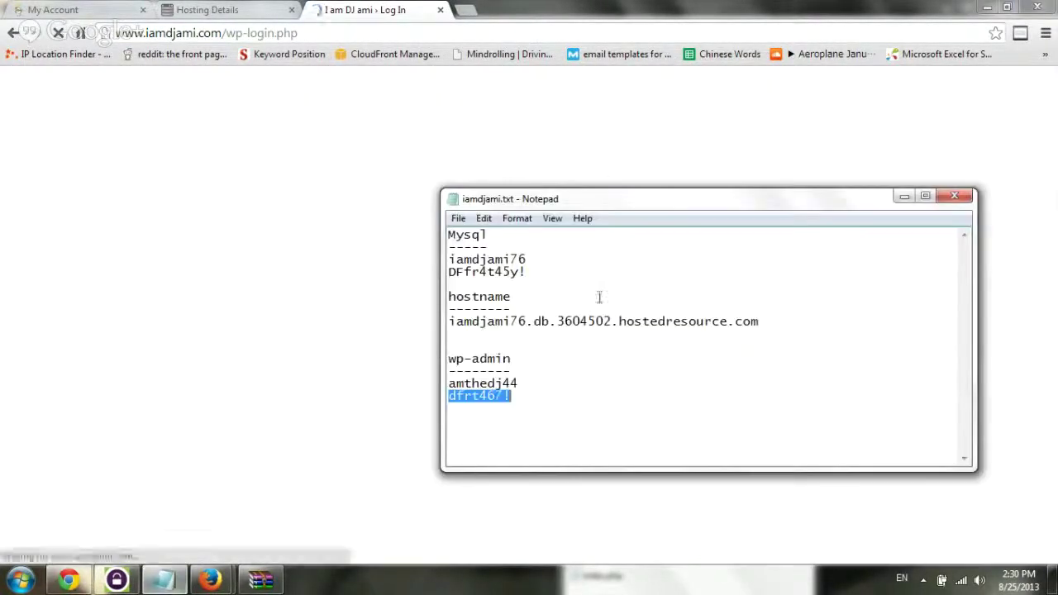
pyautogui.click(83, 358)
pyautogui.click(532, 323)
pyautogui.hotkey('ctrl', 'v')
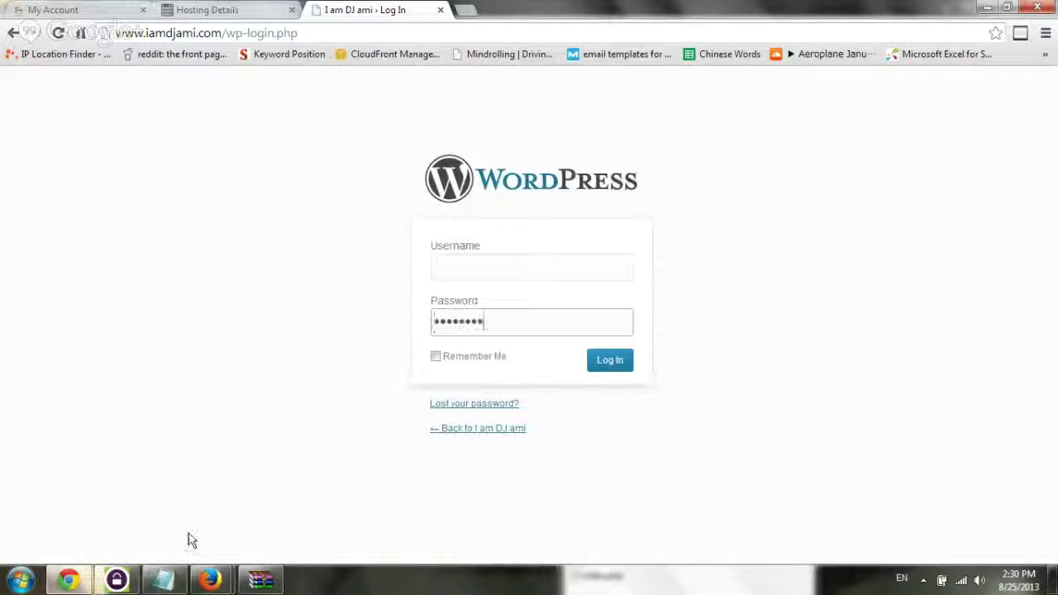
# Copy the admin username from the notes, paste it in, log in, and switch to the Dashboard
pyautogui.click(165, 579)
pyautogui.moveTo(521, 383); pyautogui.dragTo(447, 381)
pyautogui.hotkey('ctrl', 'c')
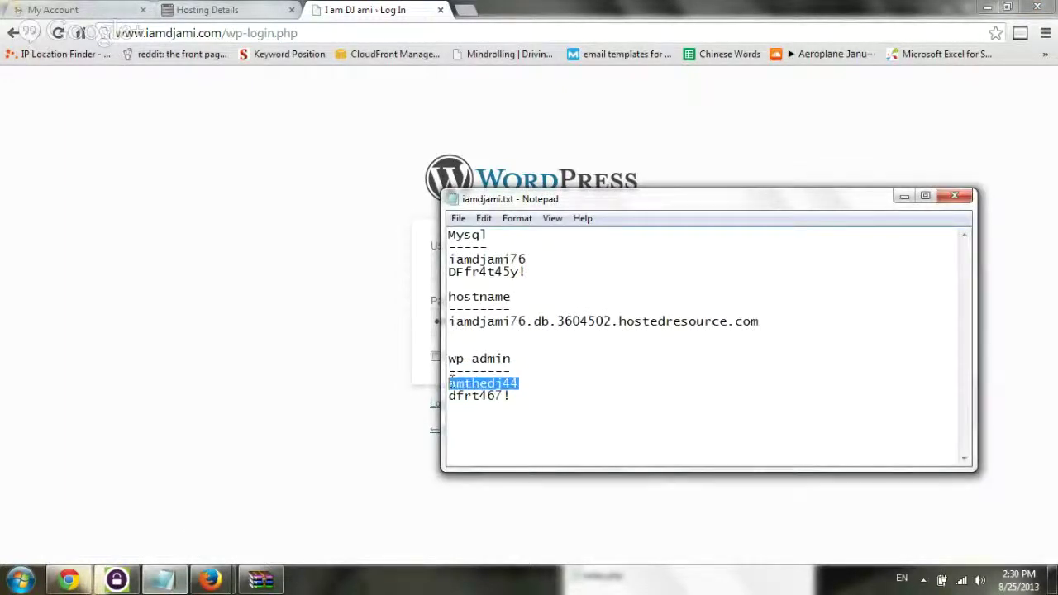
pyautogui.click(389, 349)
pyautogui.click(533, 273)
pyautogui.hotkey('ctrl', 'v')
pyautogui.click(612, 364)
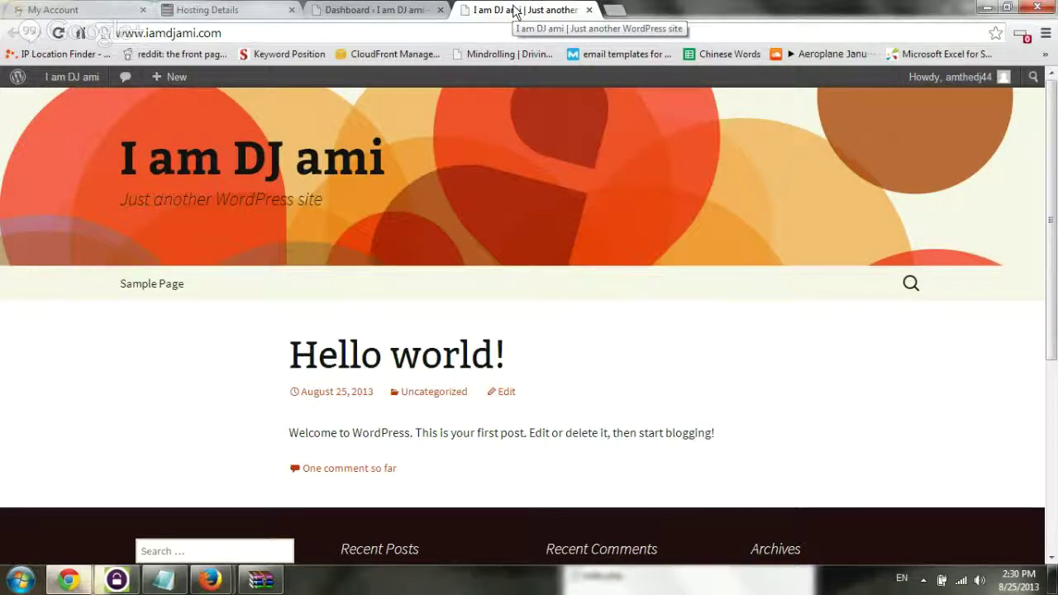
pyautogui.click(398, 9)
pyautogui.moveTo(97, 299)
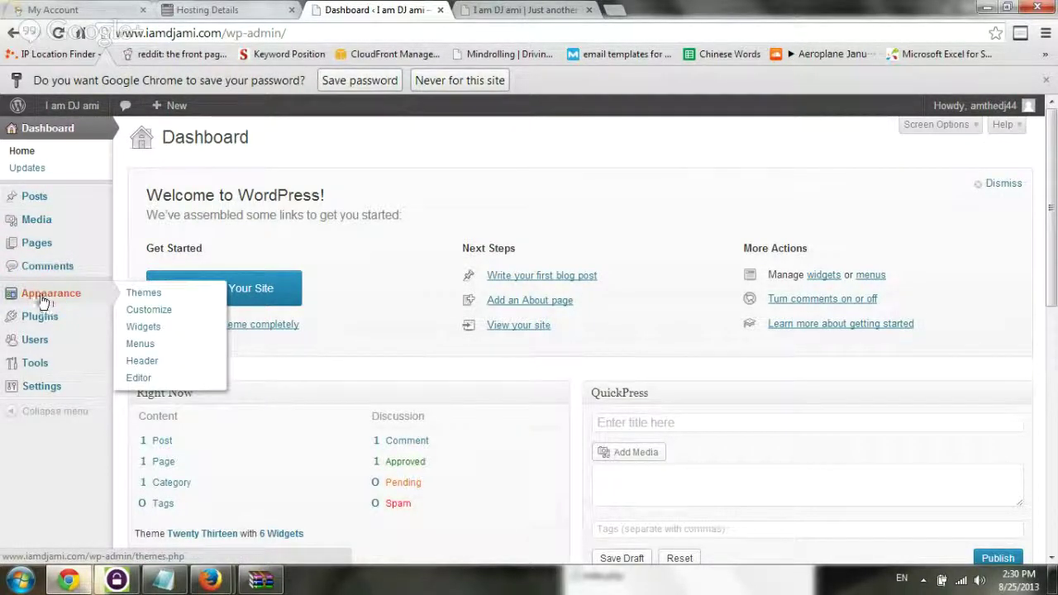
# Install Customizr from the Featured list under Appearance > Themes > Install Themes
pyautogui.click(142, 294)
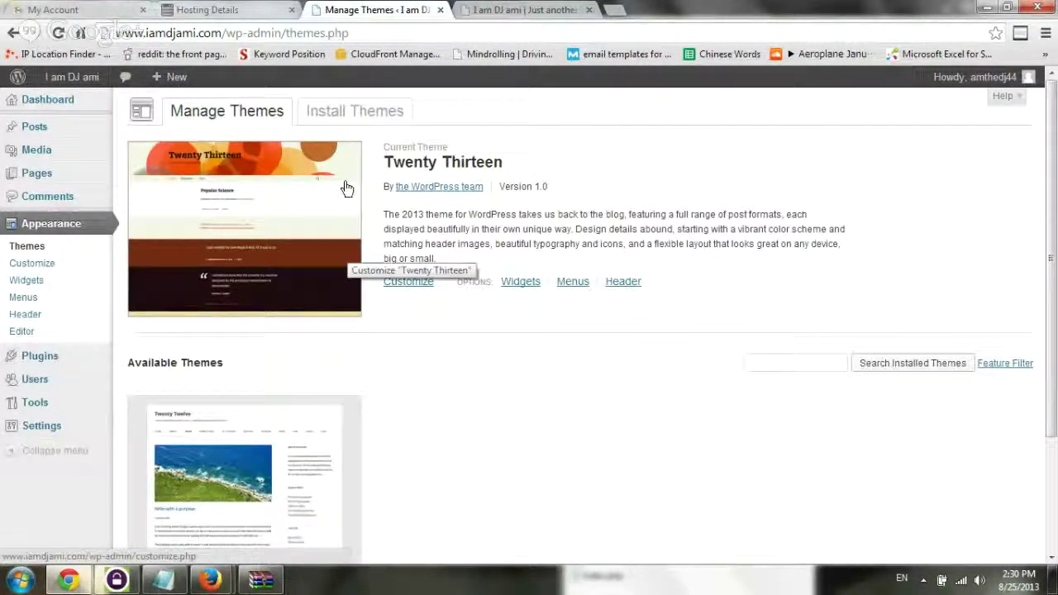
pyautogui.click(352, 113)
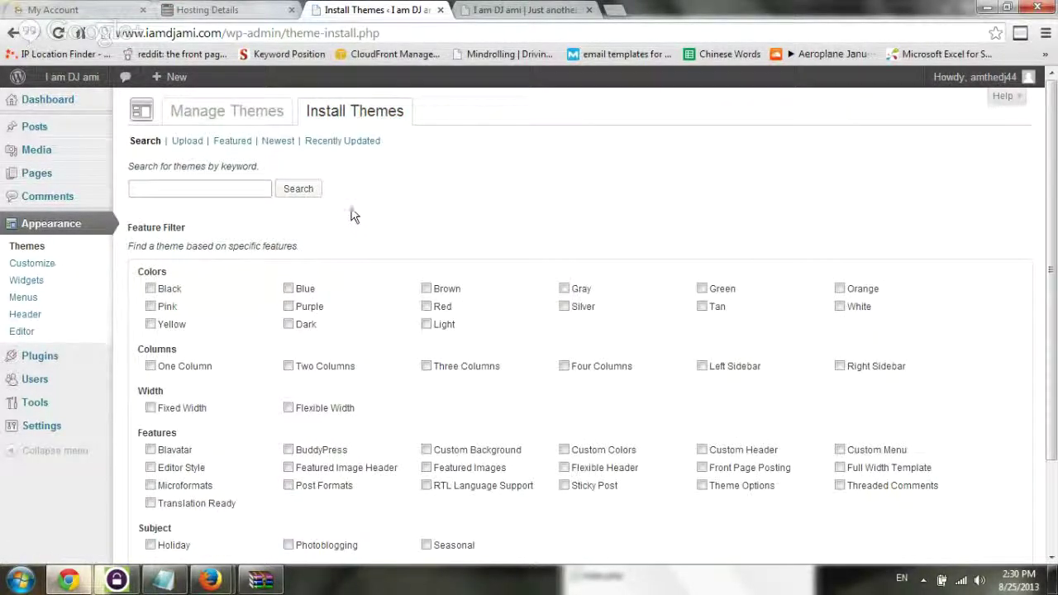
pyautogui.click(242, 145)
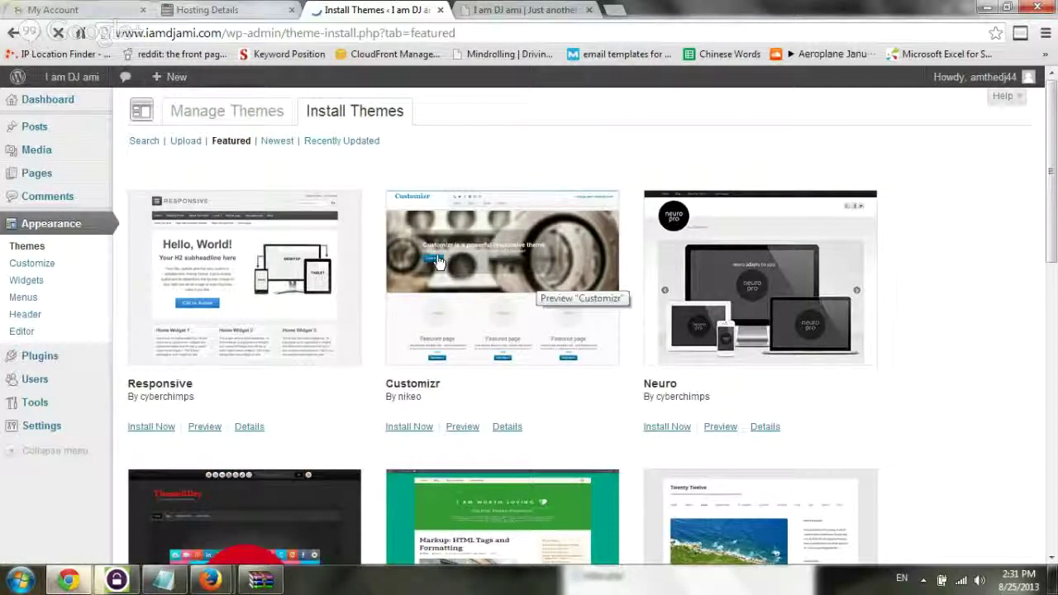
pyautogui.scroll(-1, 445, 254)
pyautogui.scroll(1, 444, 253)
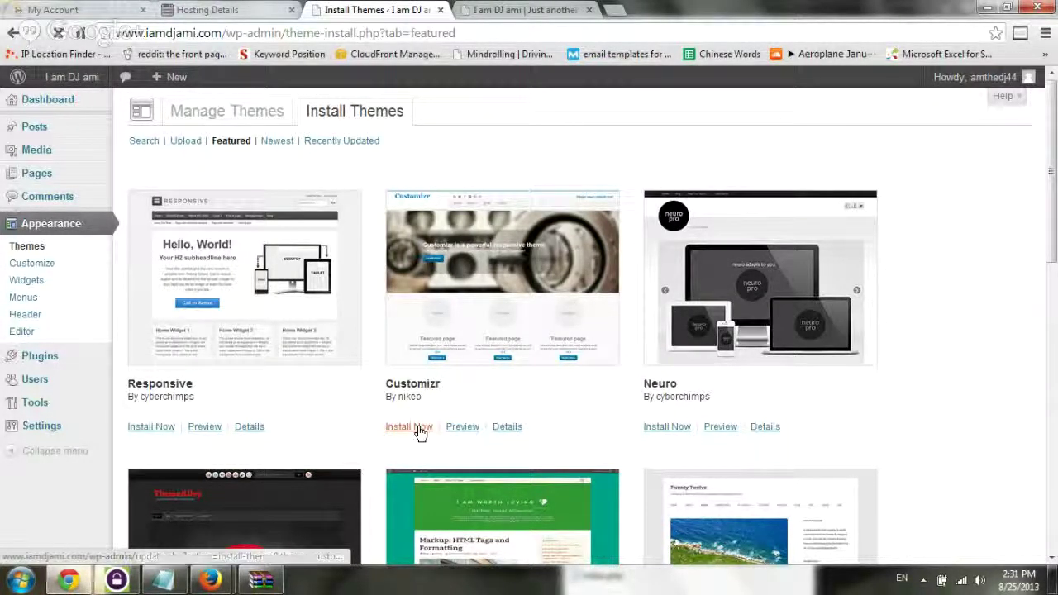
pyautogui.click(418, 432)
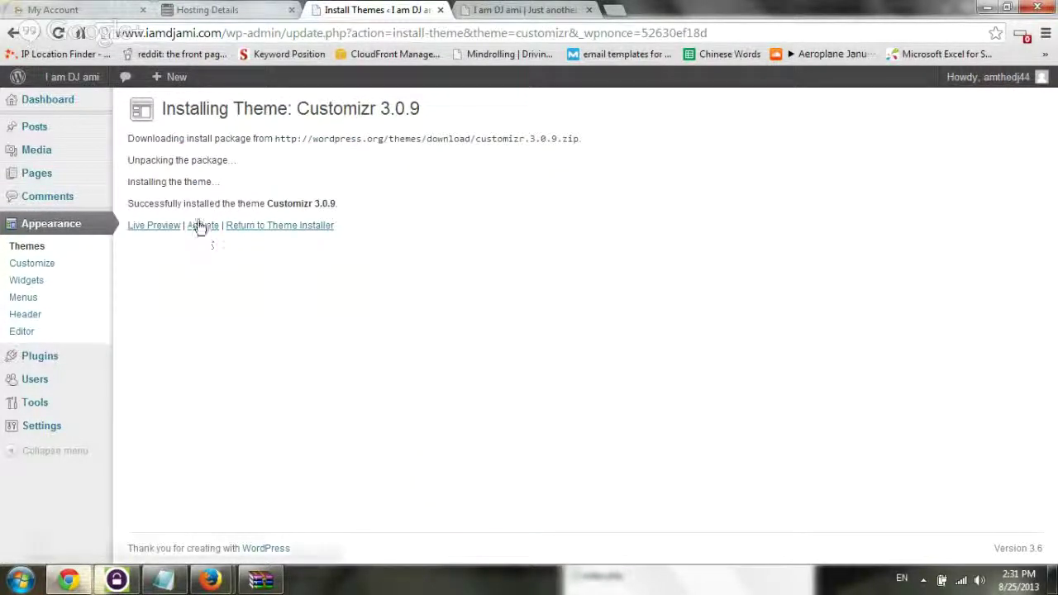
# Activate Customizr, reload the live site to check its new layout, then return to WS_FTP
pyautogui.click(199, 230)
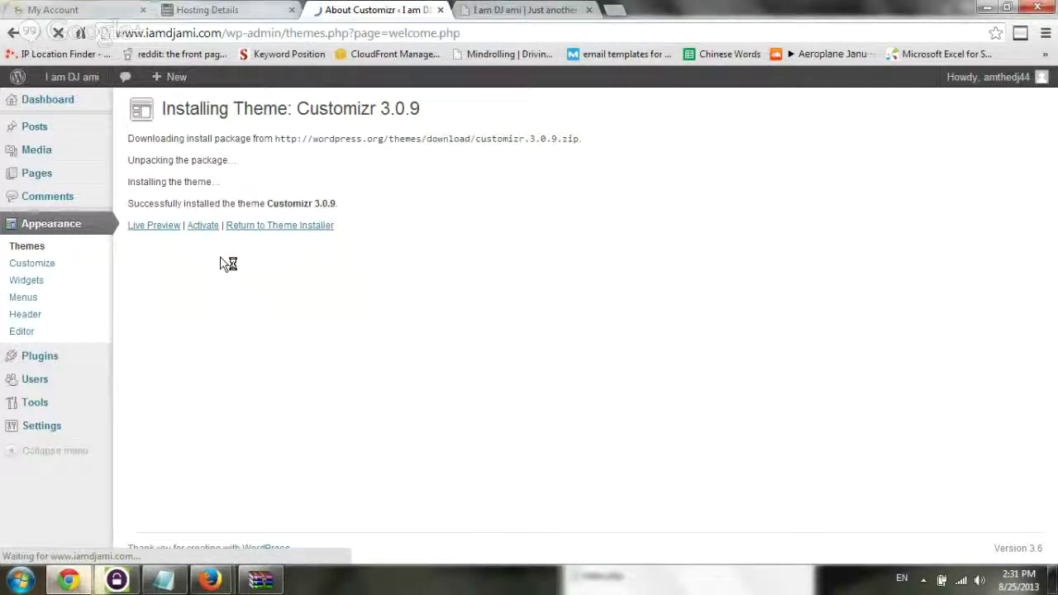
pyautogui.click(556, 9)
pyautogui.press('F5')
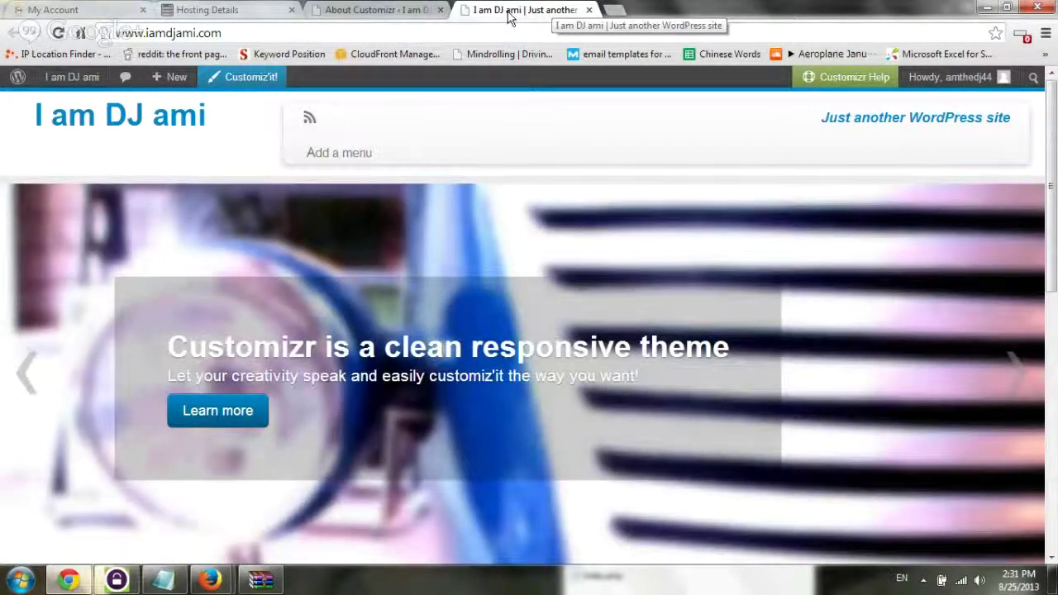
pyautogui.scroll(-4, 751, 214)
pyautogui.scroll(2, 684, 238)
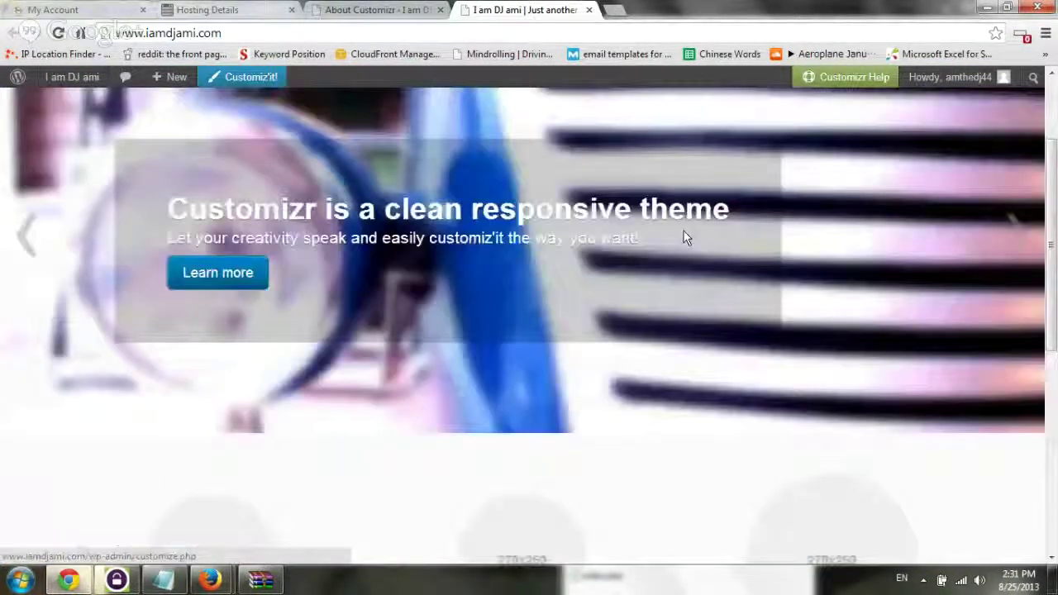
pyautogui.scroll(2, 684, 238)
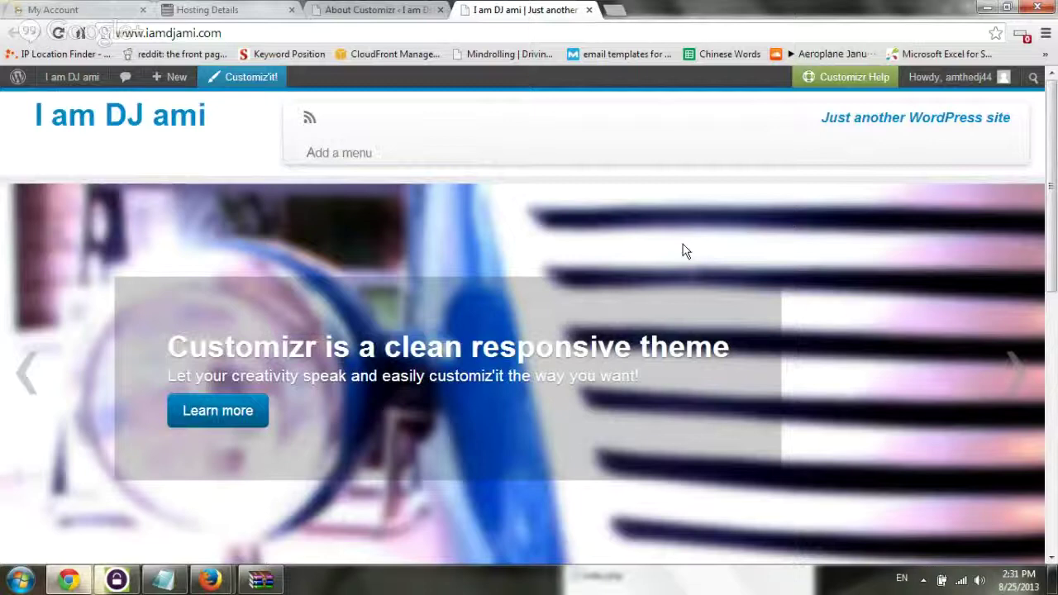
pyautogui.click(372, 10)
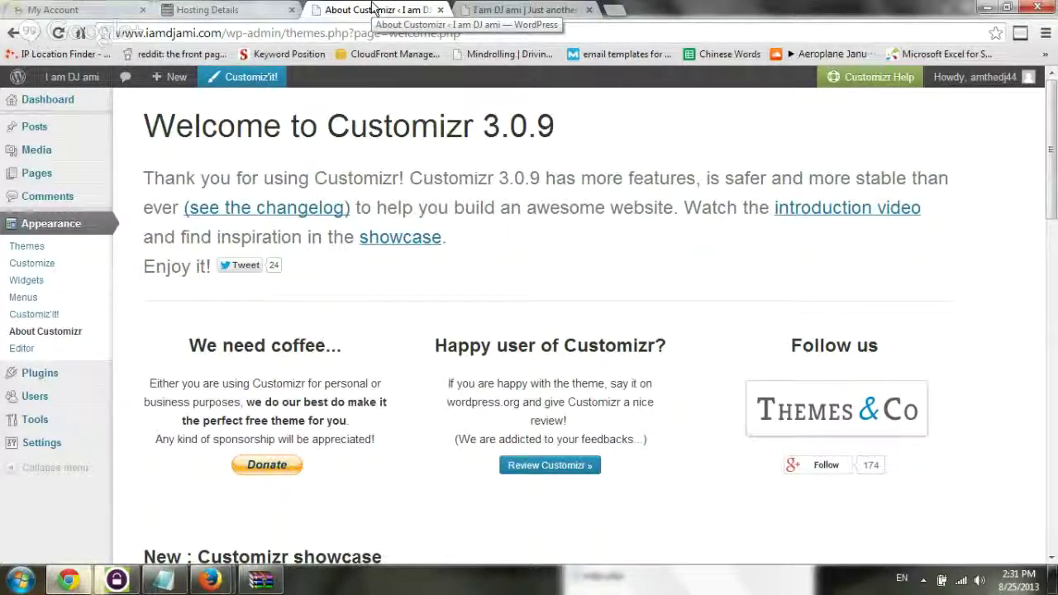
pyautogui.click(133, 582)
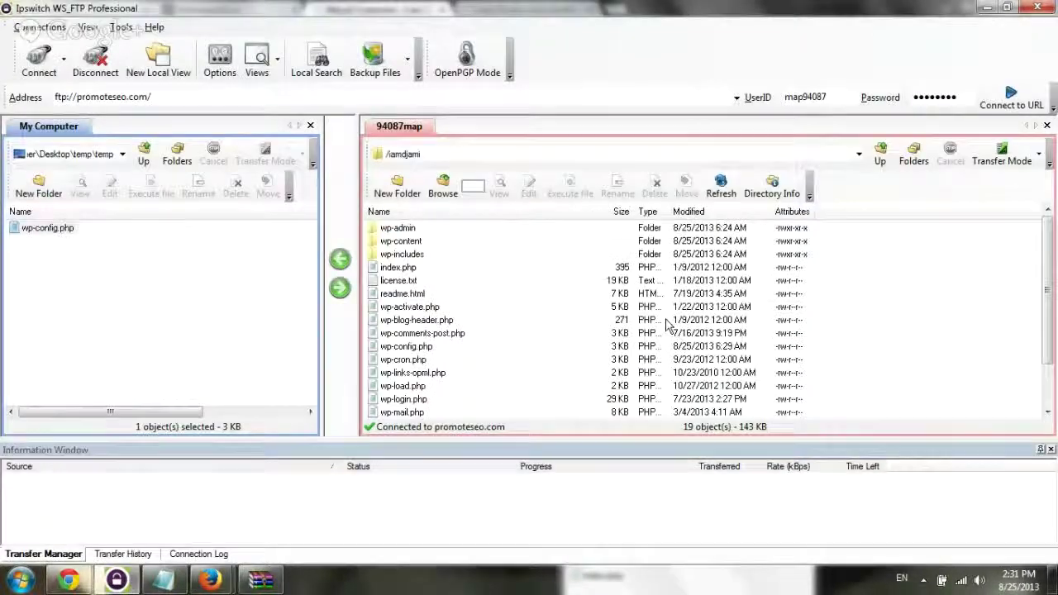
# Verify the customizr folder is in the server's wp-content/themes, then switch back to WordPress admin in Chrome
pyautogui.doubleClick(403, 240)
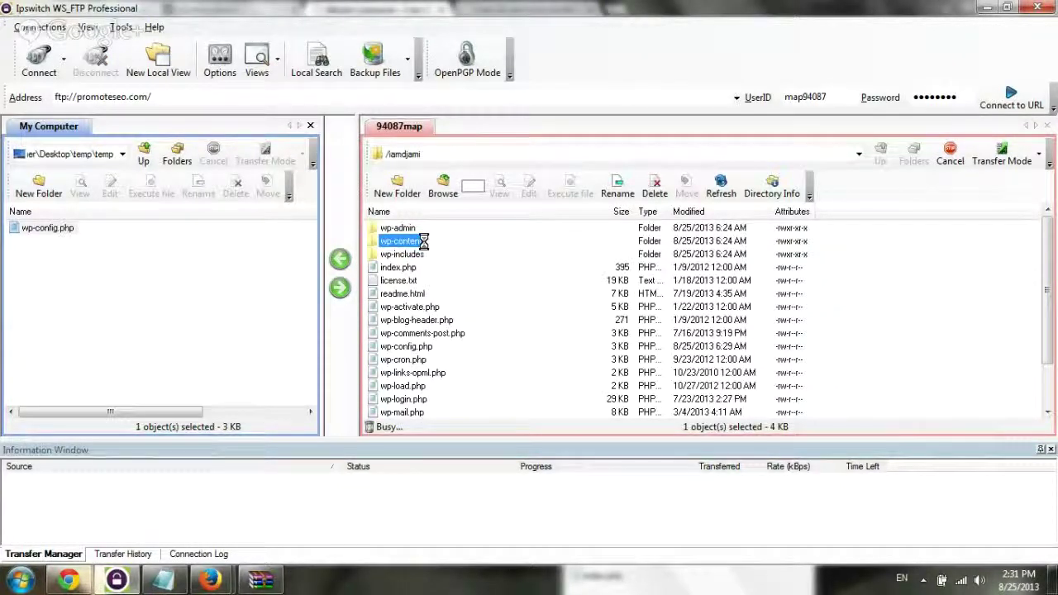
pyautogui.doubleClick(393, 240)
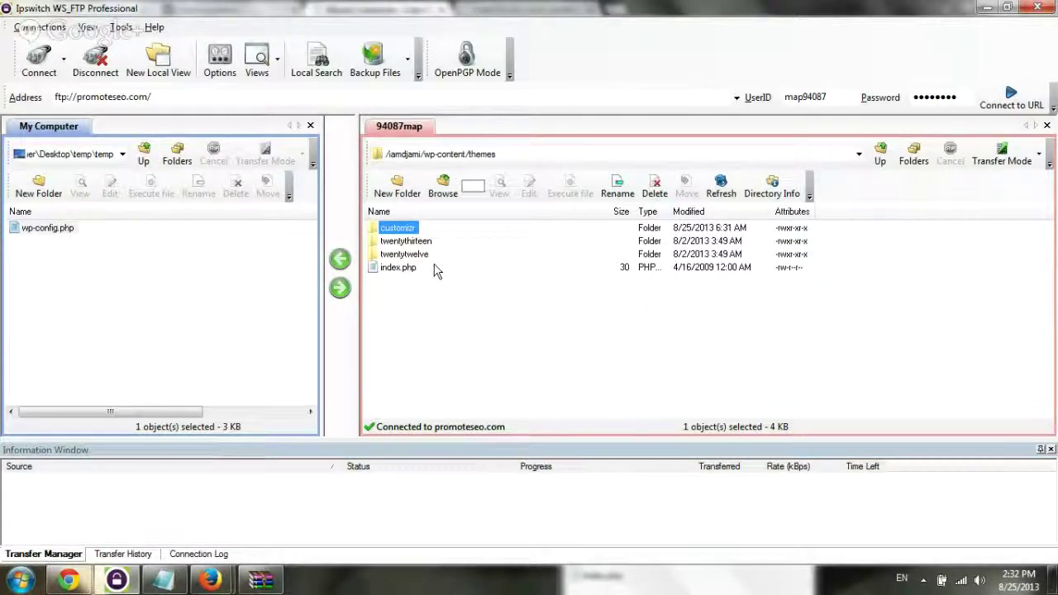
pyautogui.moveTo(83, 581)
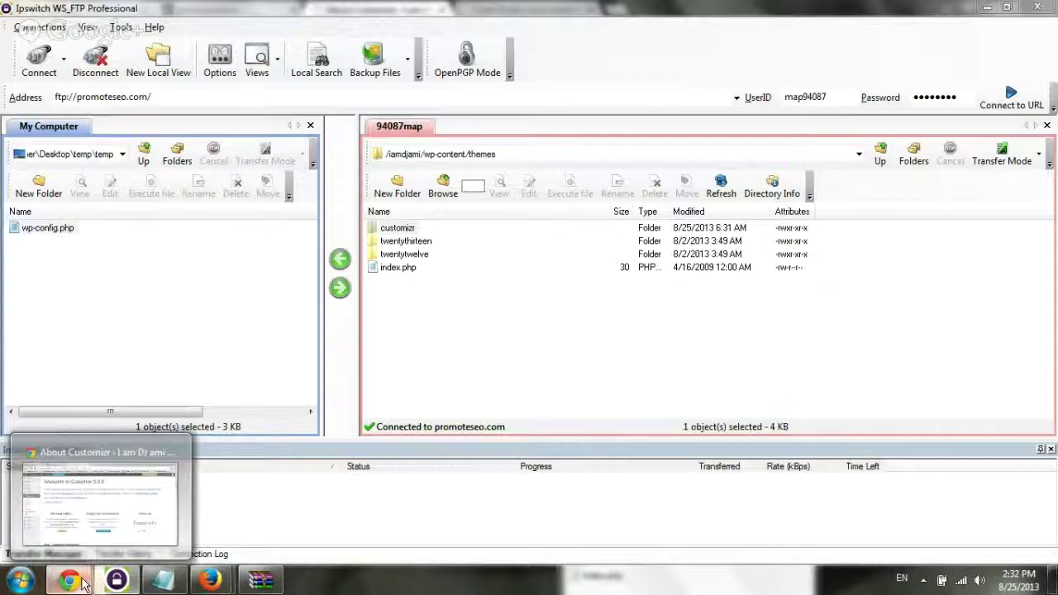
pyautogui.click(82, 581)
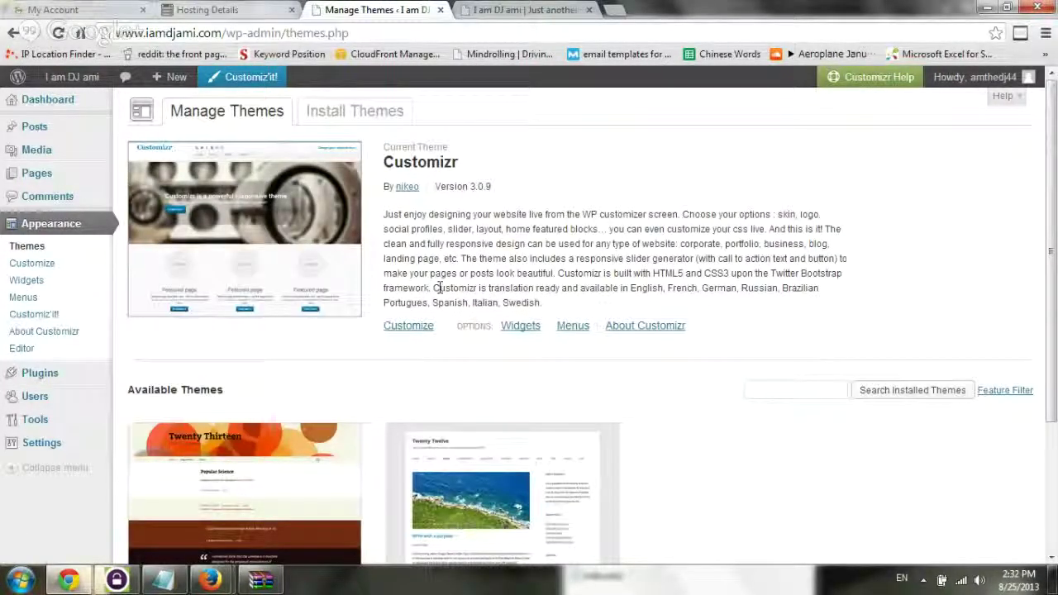
pyautogui.scroll(-3, 439, 287)
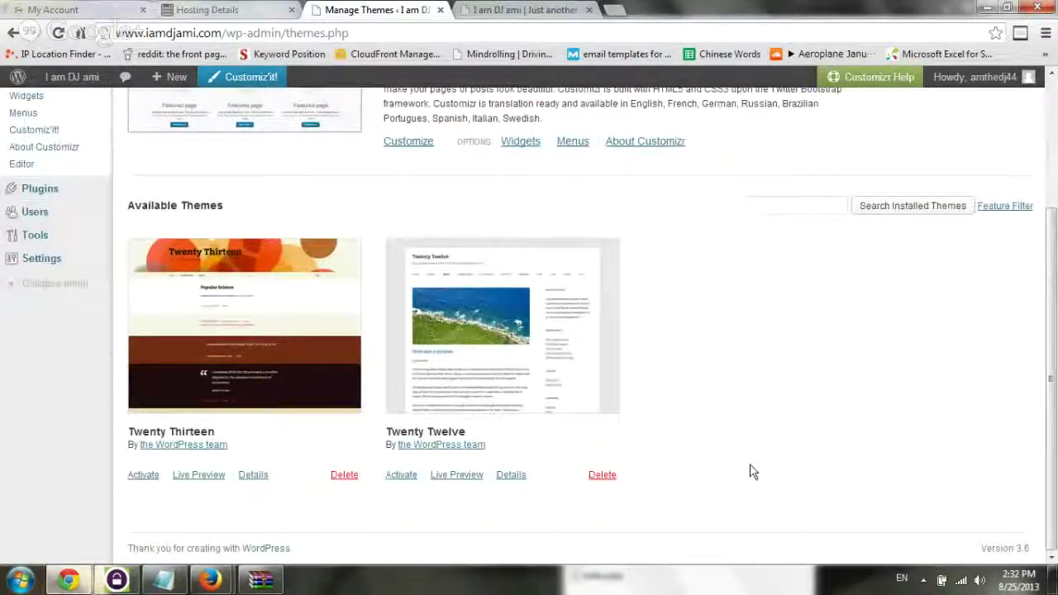
pyautogui.scroll(3, 752, 471)
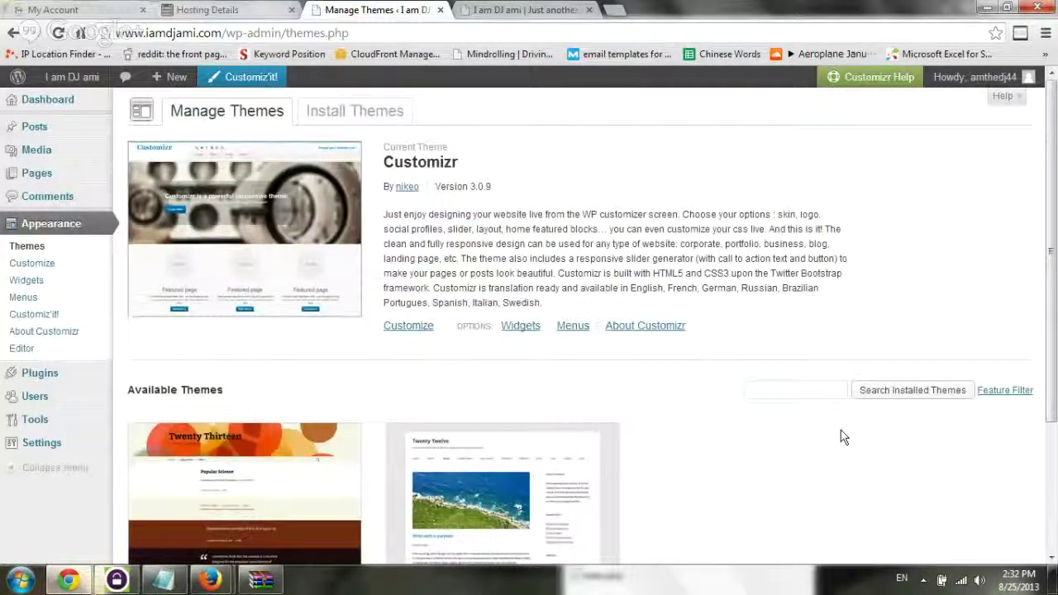